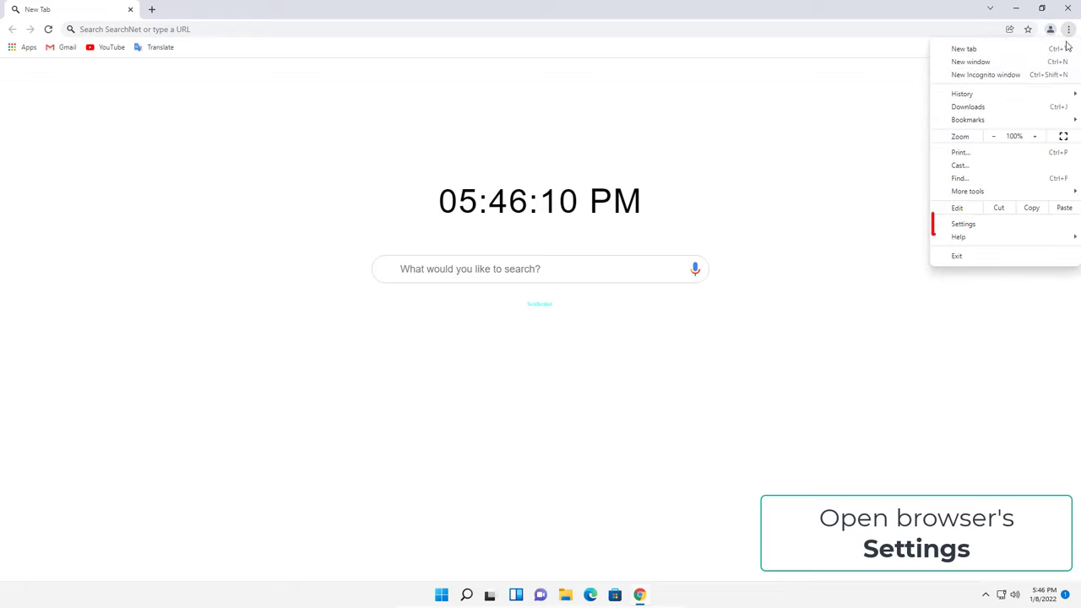
- Open the advanced options for clearing browsing data in the browser's Security and Privacy settings
left_click(985, 226)
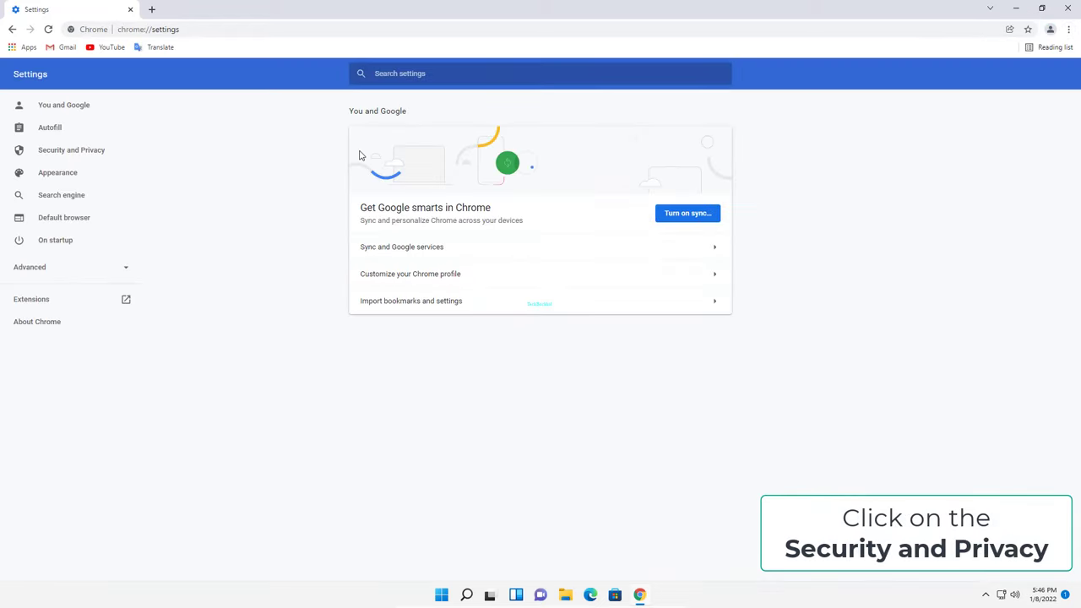
left_click(82, 157)
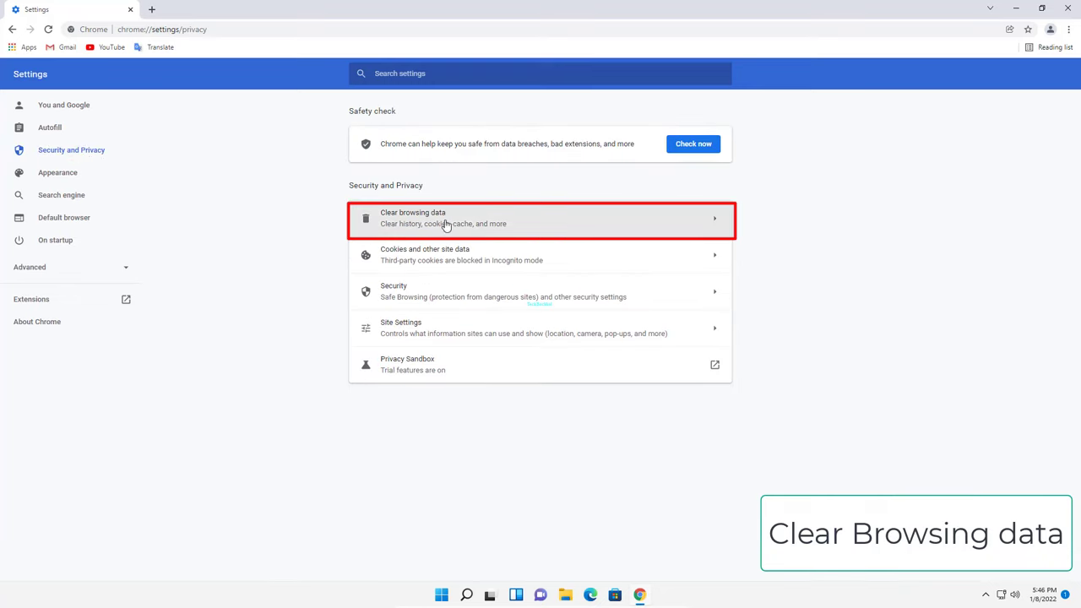
left_click(482, 222)
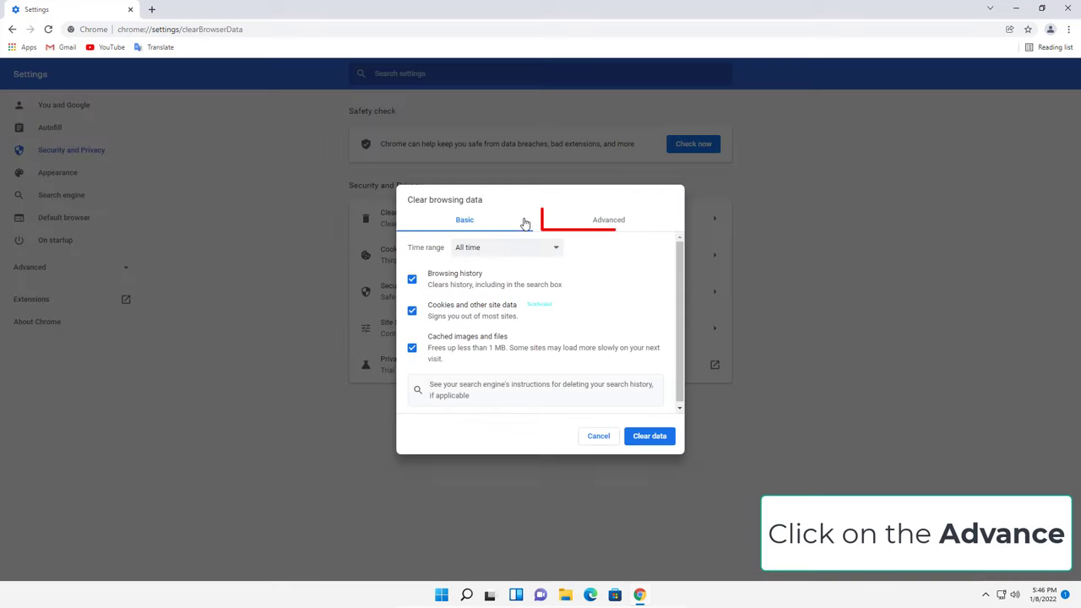
left_click(568, 227)
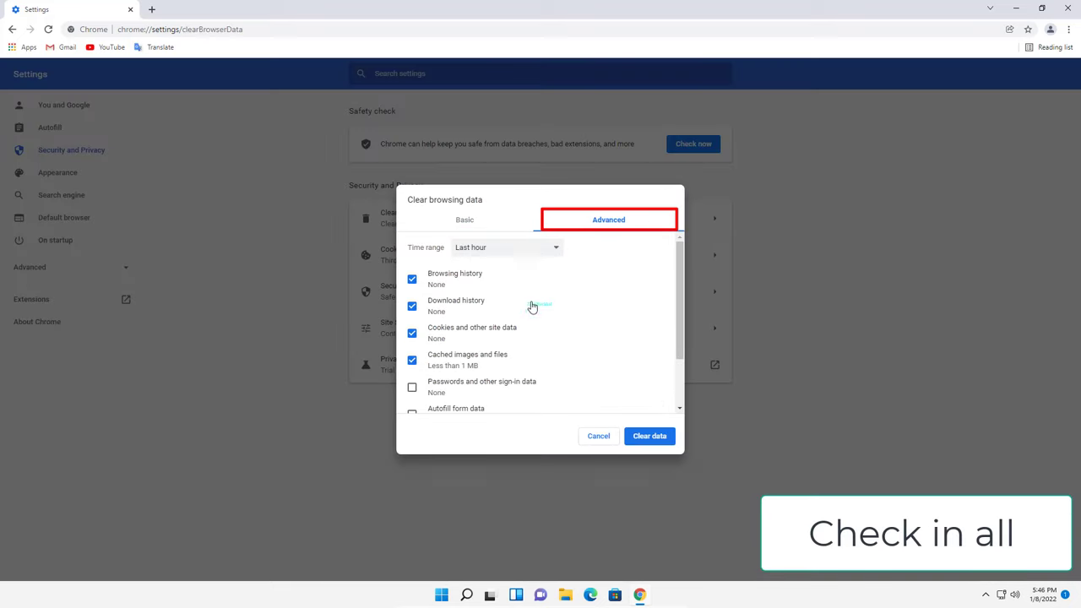
- Include passwords and other sign-in data, autofill form data, site settings and hosted app data in the browsing data selected for clearing
scroll(531, 317, "down", 3)
left_click(412, 319)
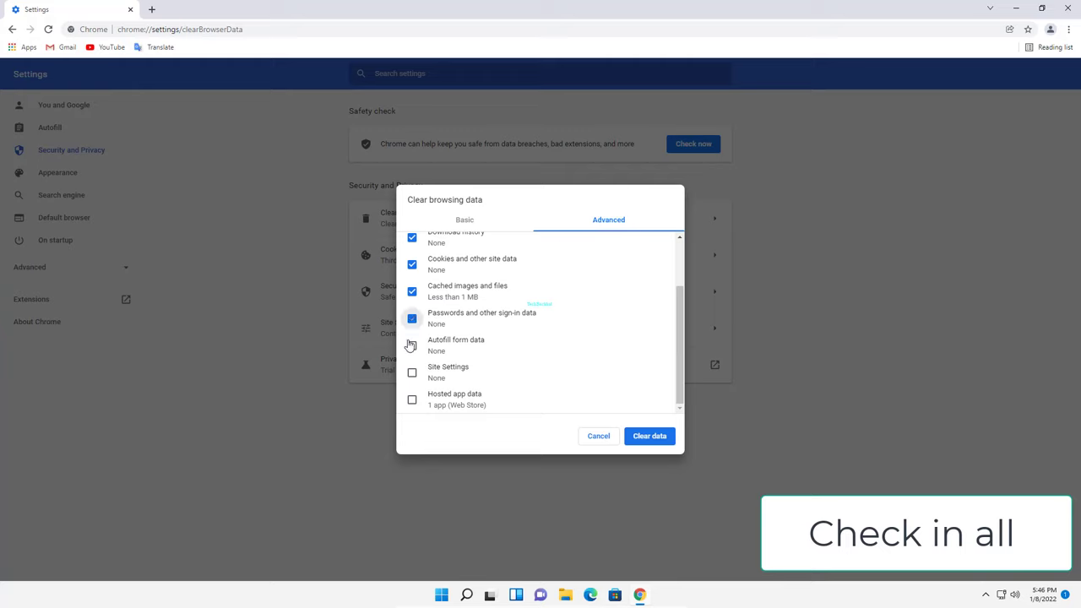
left_click(412, 346)
left_click(412, 373)
left_click(413, 401)
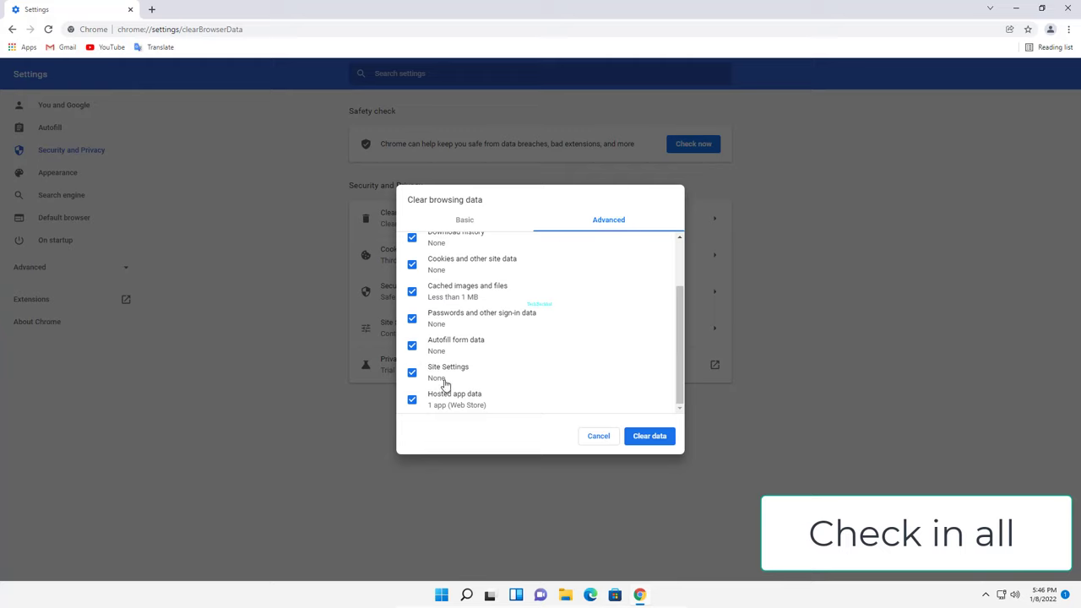
- Set the basic time range to All time and clear the browsing history, cookies and cached files
scroll(429, 308, "up", 3)
left_click(466, 221)
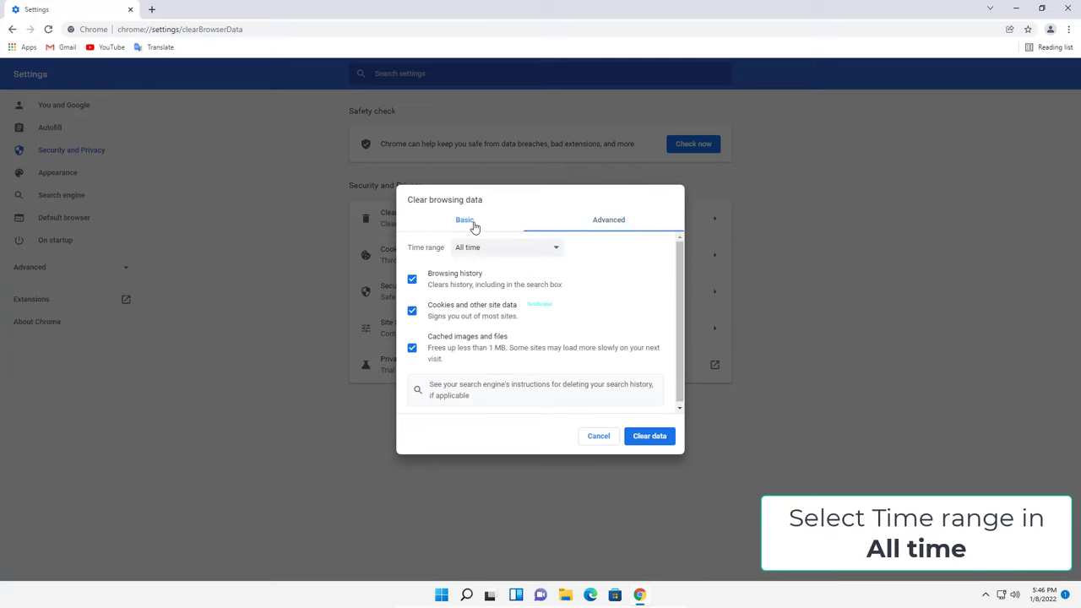
left_click(495, 248)
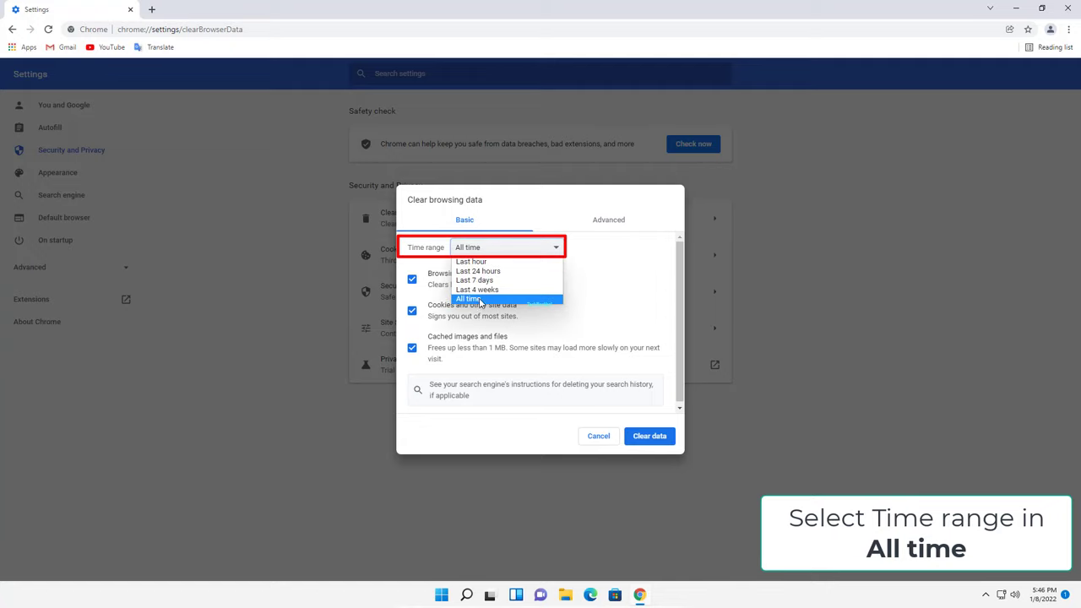
left_click(482, 302)
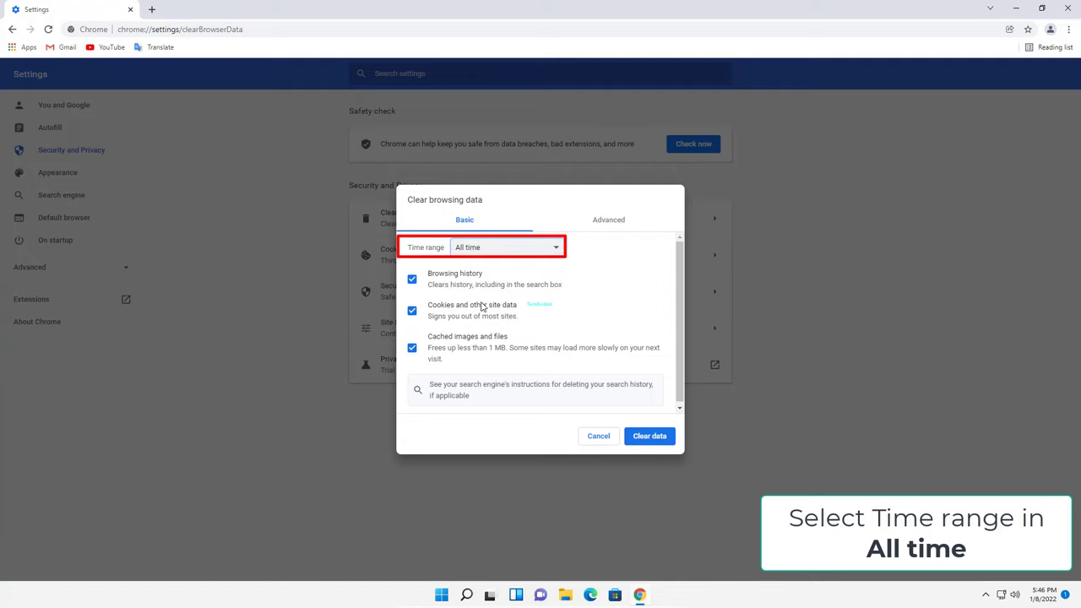
left_click(656, 441)
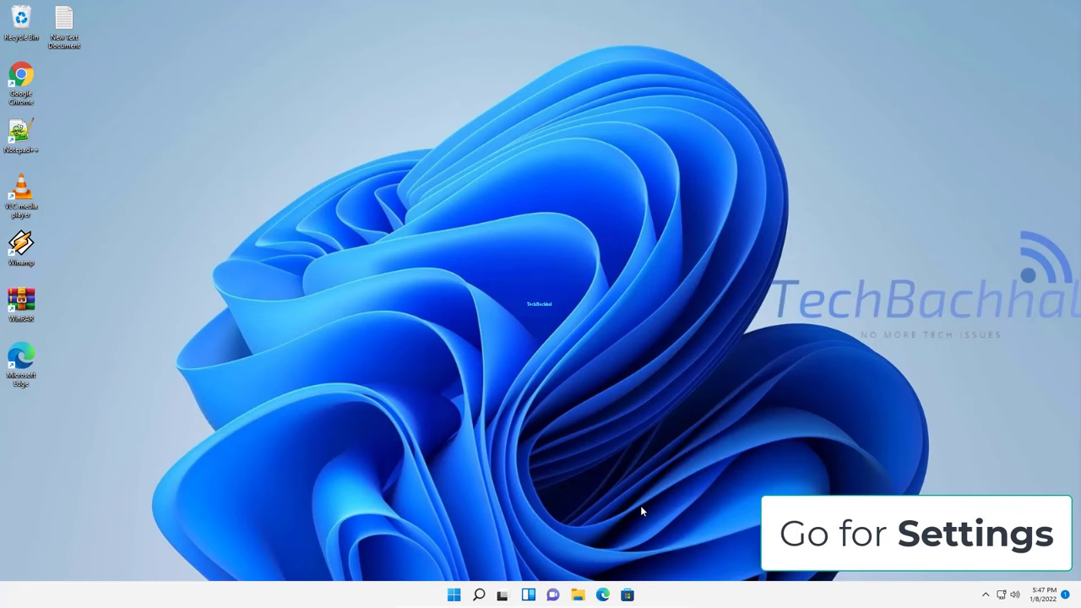
- Switch to Windows Settings and open more network adapter options from the advanced network settings
left_click(455, 595)
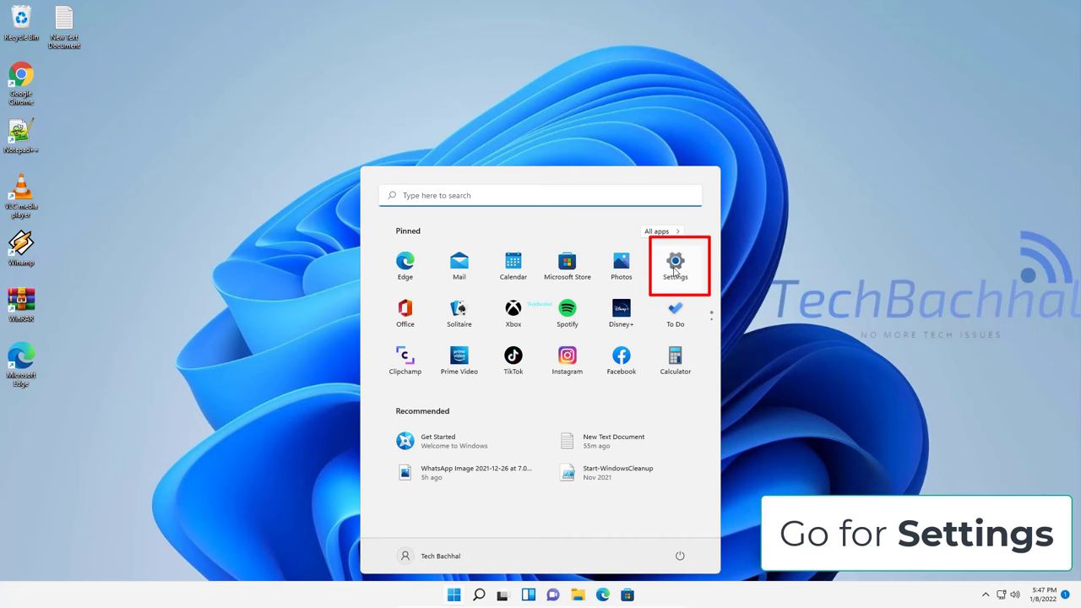
left_click(677, 265)
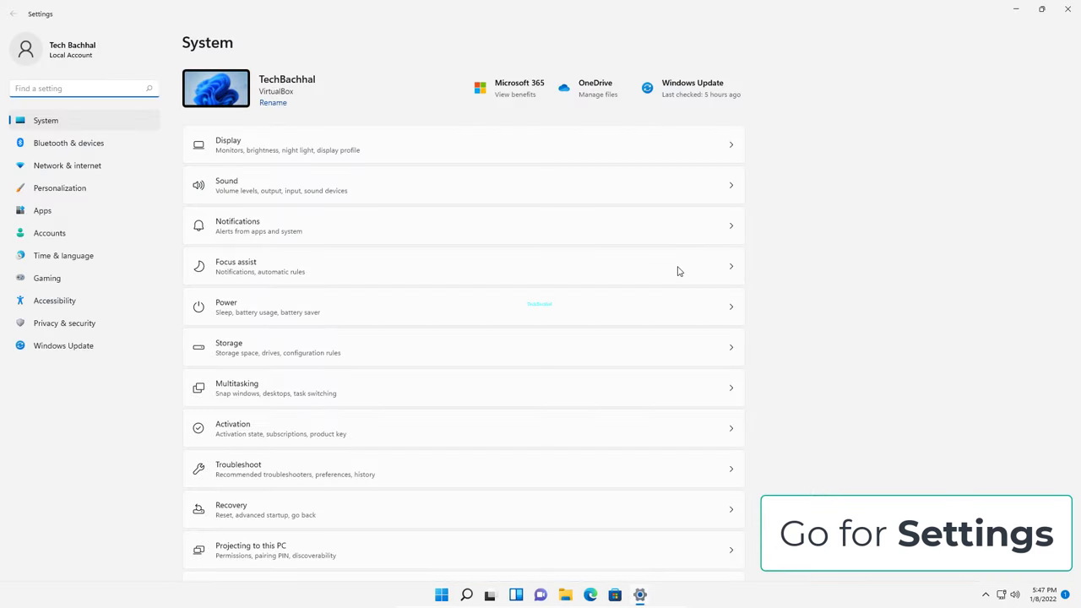
left_click(95, 168)
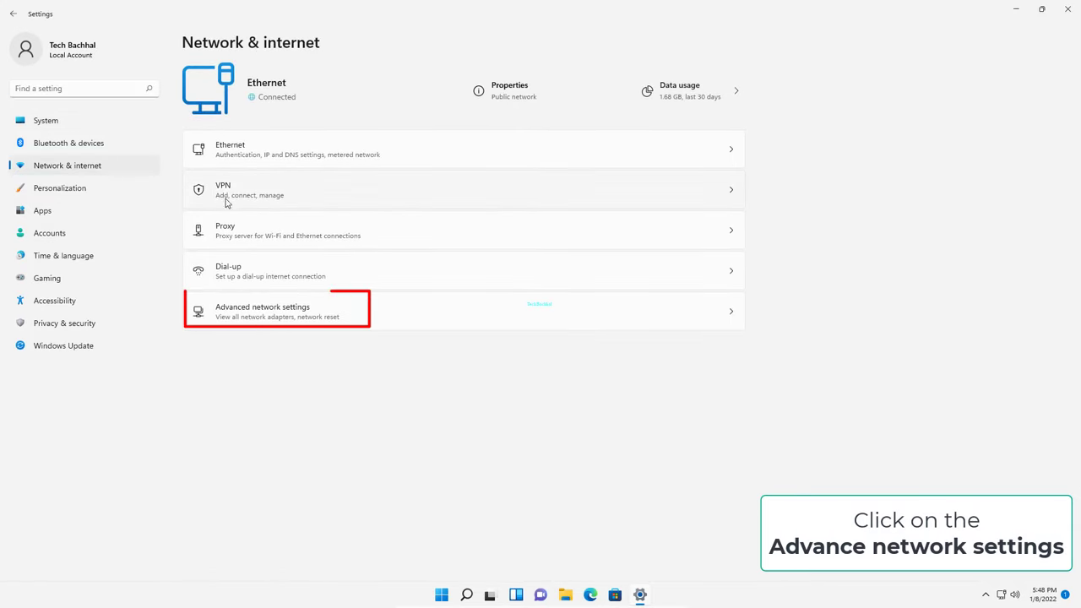
left_click(315, 317)
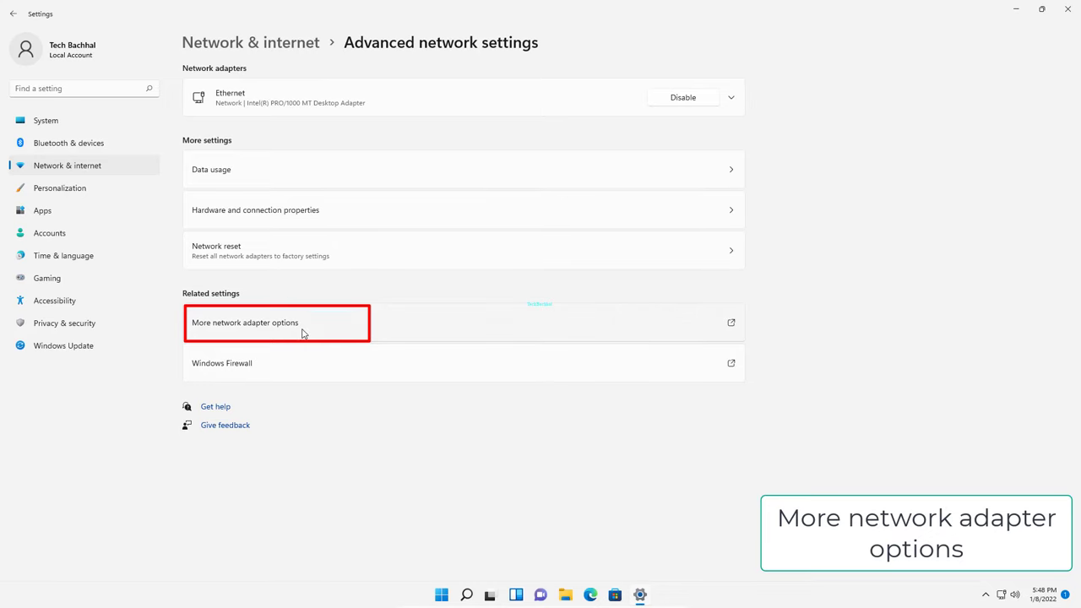
left_click(303, 334)
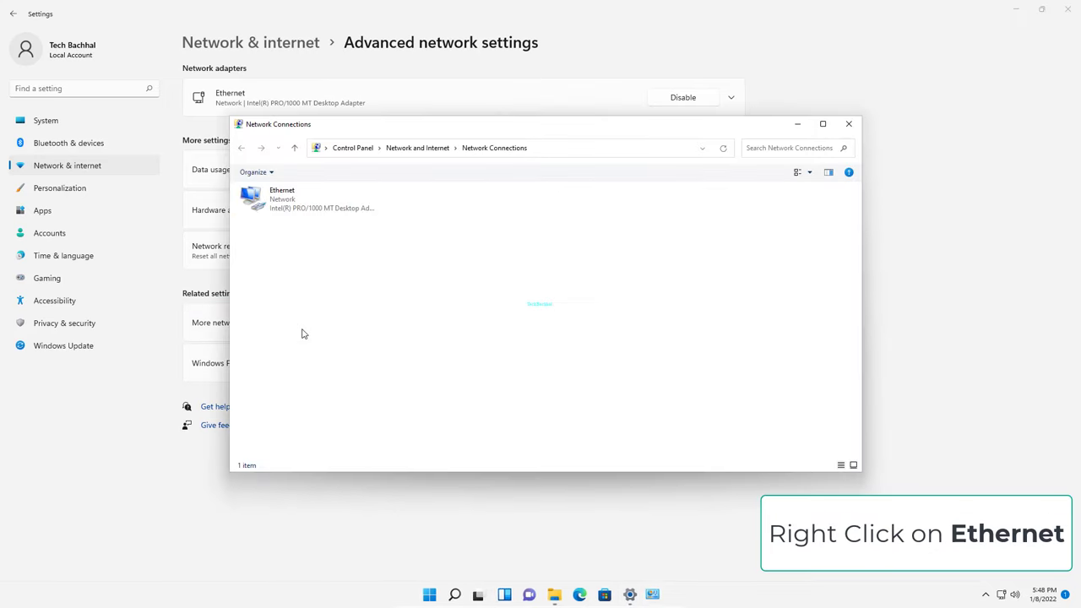
- Confirm the Ethernet adapter's Internet Protocol Version 4 (TCP/IPv4) properties with the IP address obtained automatically, and close Network Connections
right_click(300, 211)
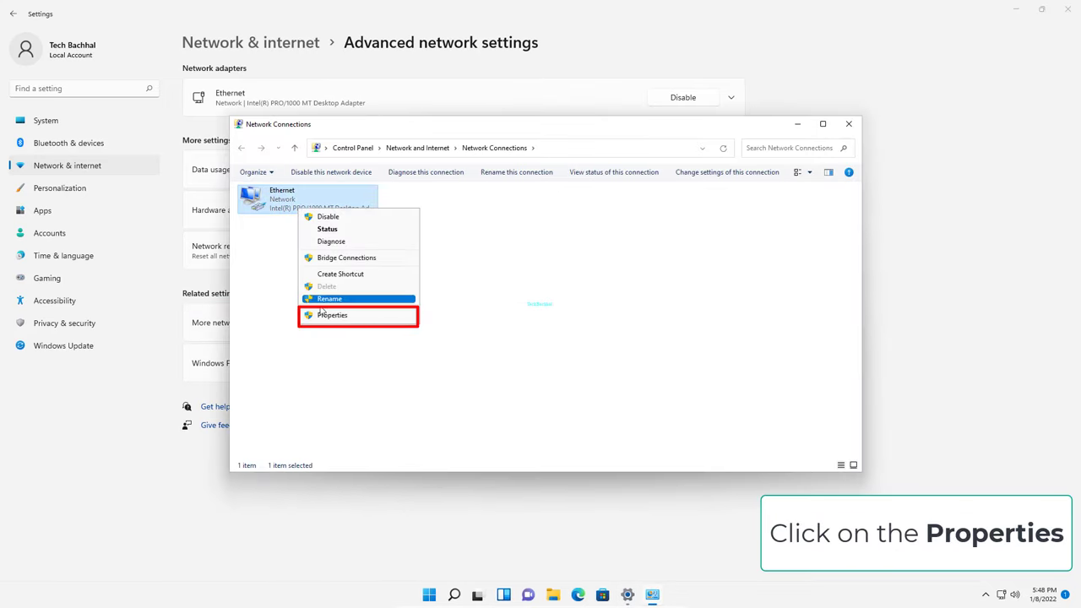
left_click(326, 315)
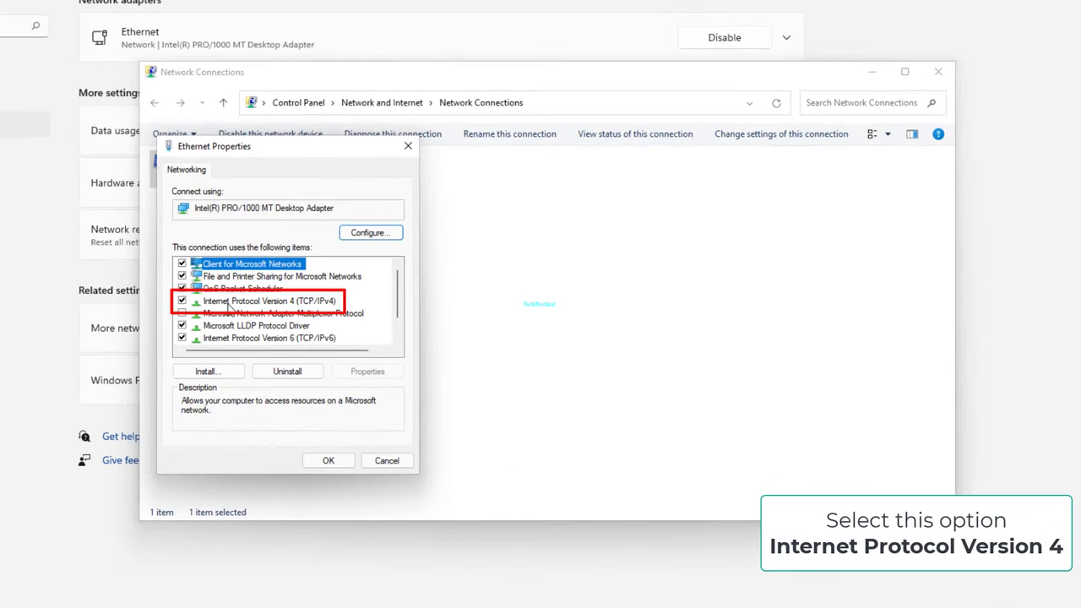
left_click(244, 302)
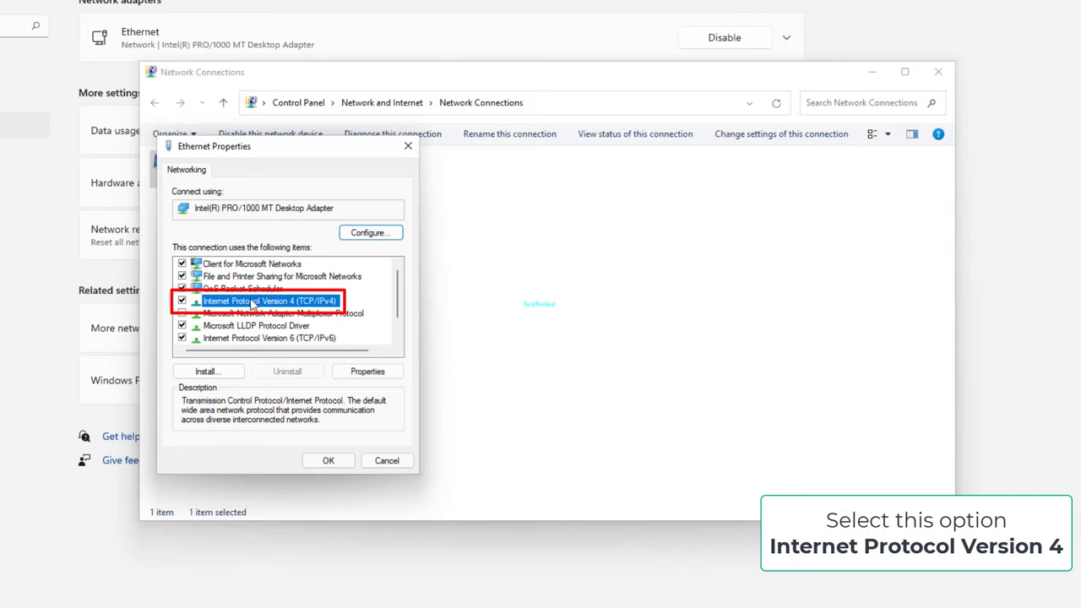
left_click(357, 370)
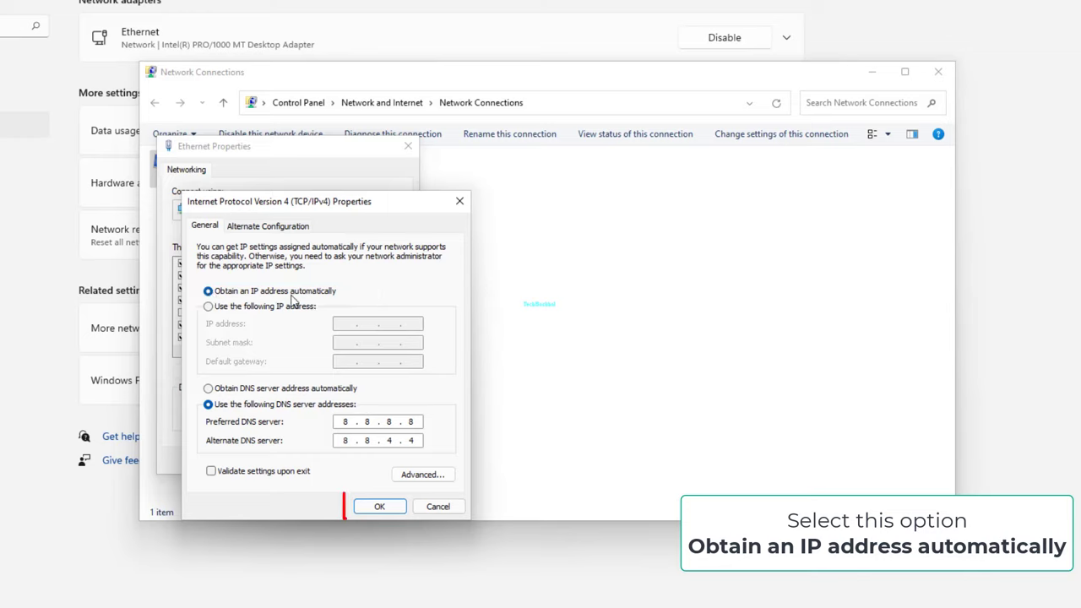
left_click(390, 507)
left_click(348, 466)
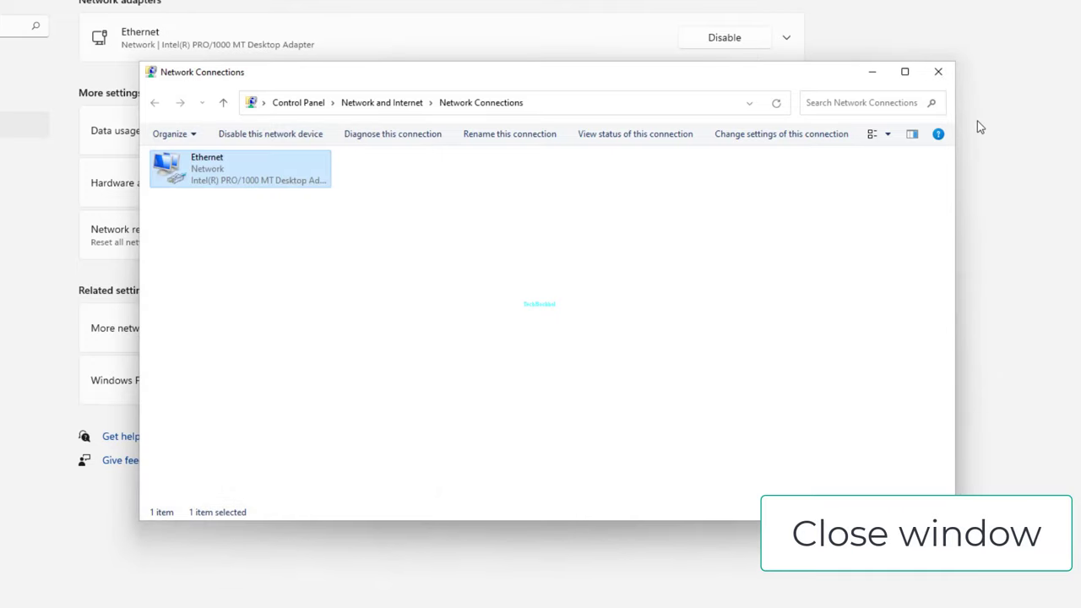
left_click(945, 80)
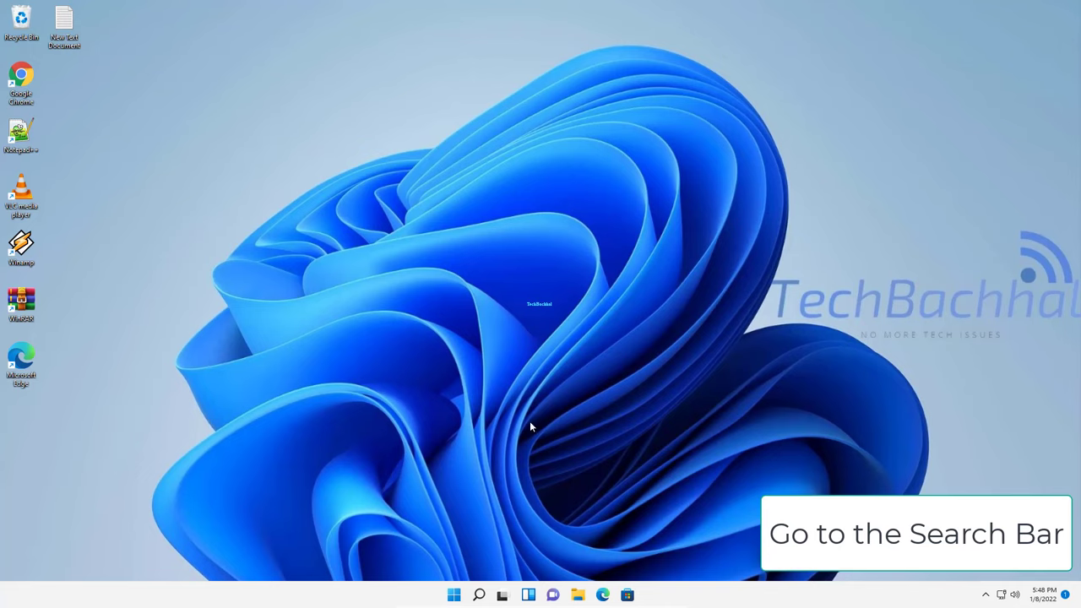
- Search Windows for "check", open the Check for updates settings and start an update check
left_click(454, 594)
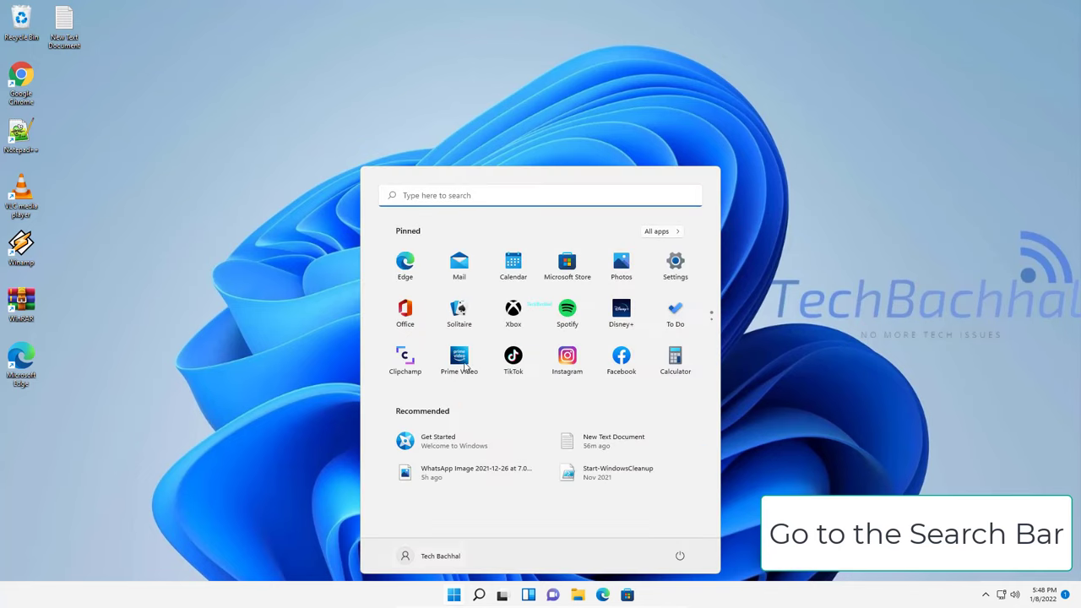
left_click(463, 196)
type("c")
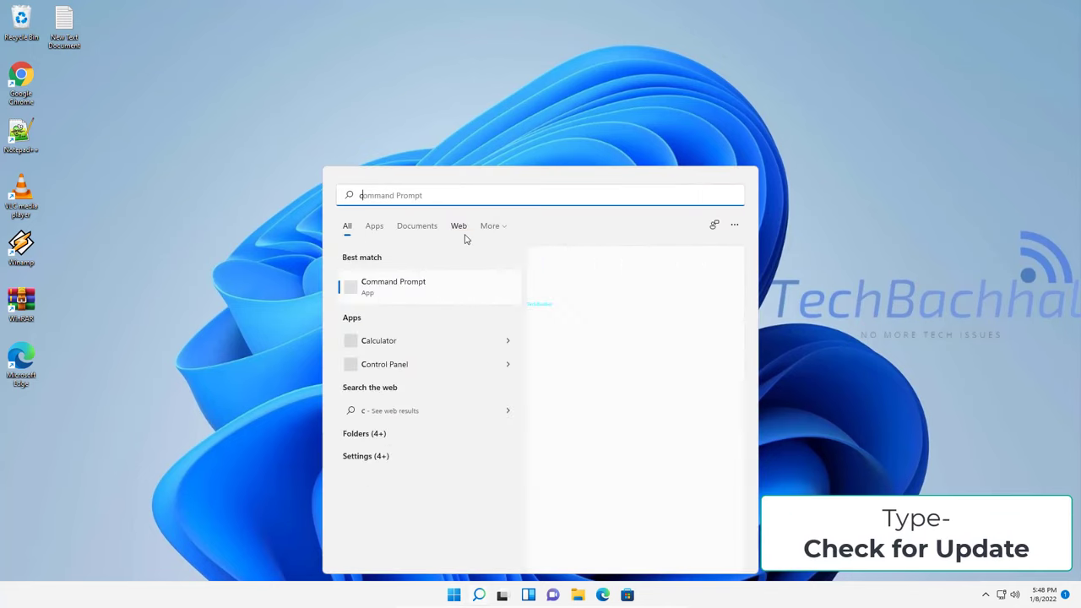
type("heck")
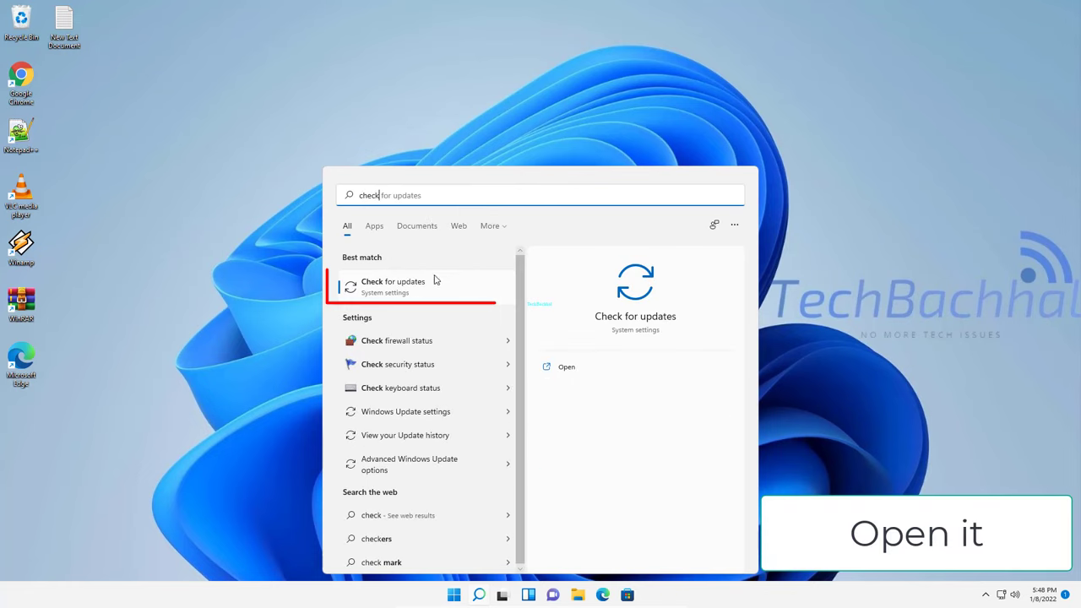
left_click(436, 282)
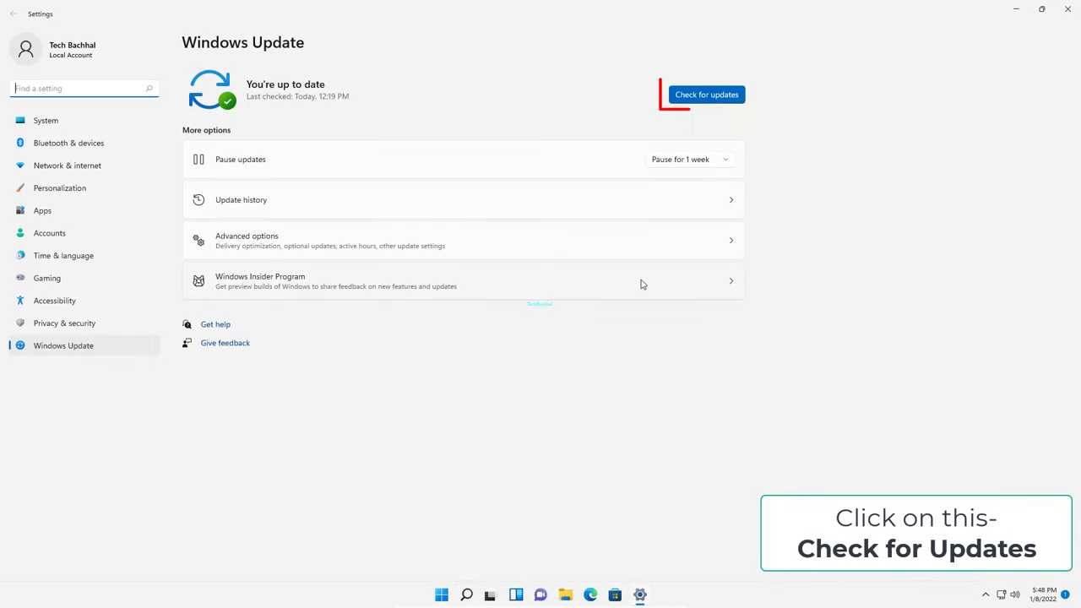
left_click(707, 98)
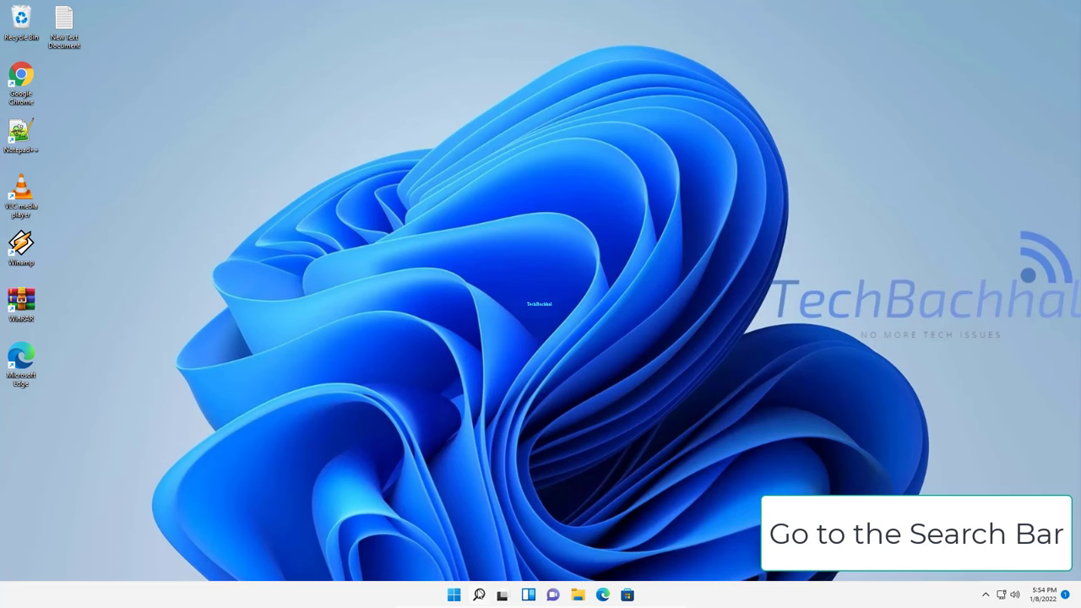
- Search Windows for Control Panel and open Internet Options from its Network and Internet category
left_click(479, 595)
type("contr")
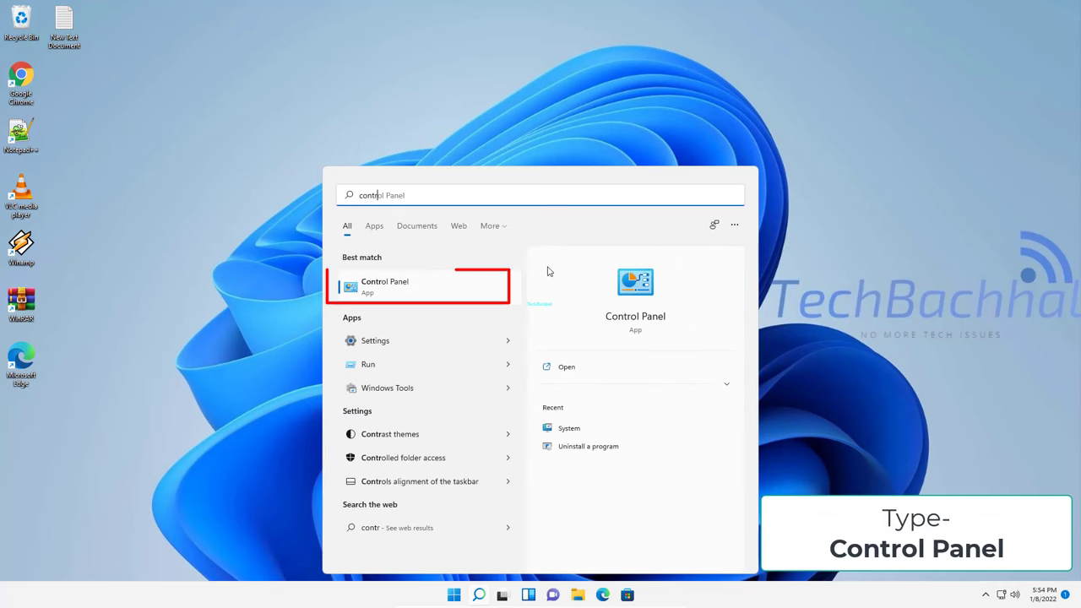
left_click(422, 295)
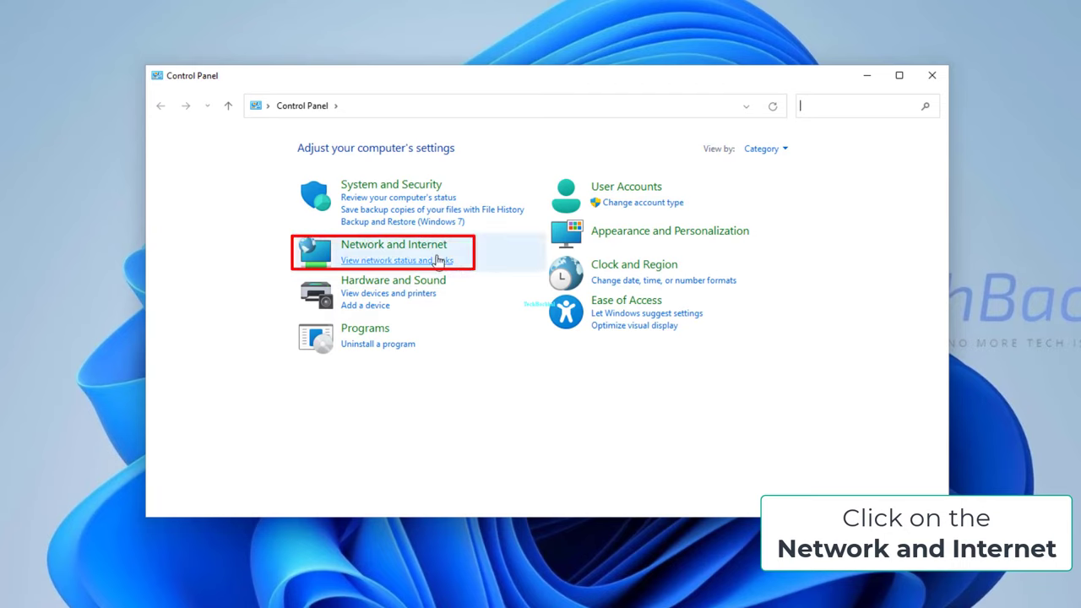
left_click(413, 251)
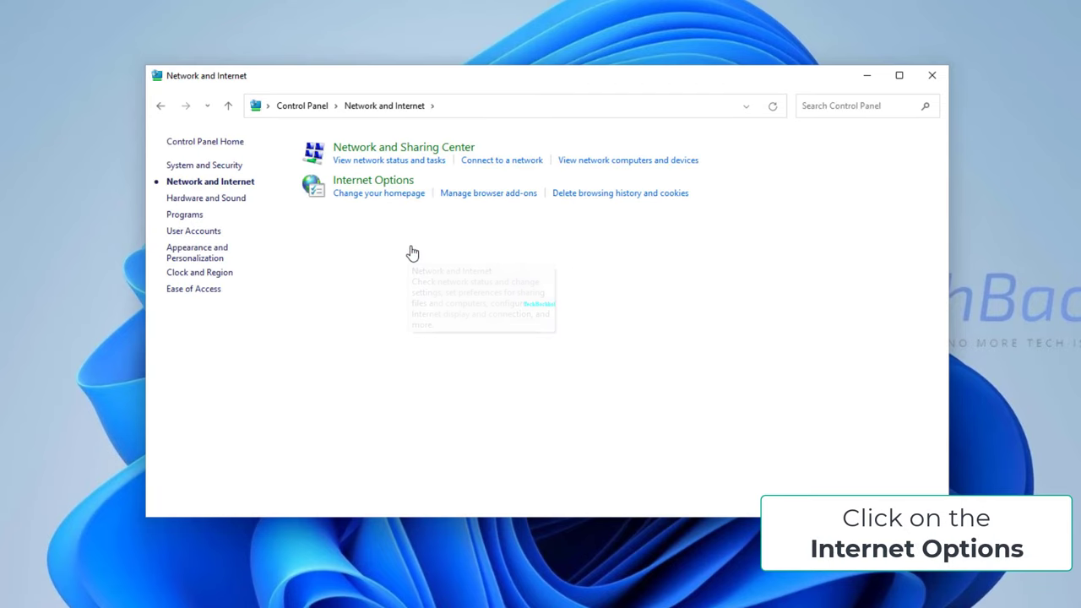
left_click(381, 182)
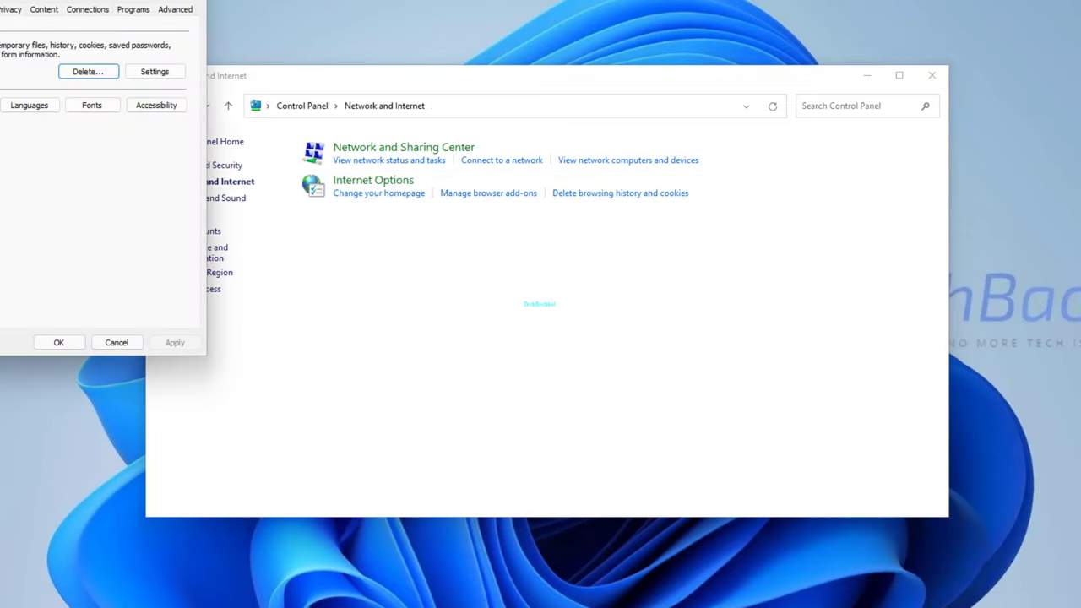
- Confirm the LAN settings of the internet connection with Automatically detect settings enabled
left_click_drag(86, 0, 522, 79)
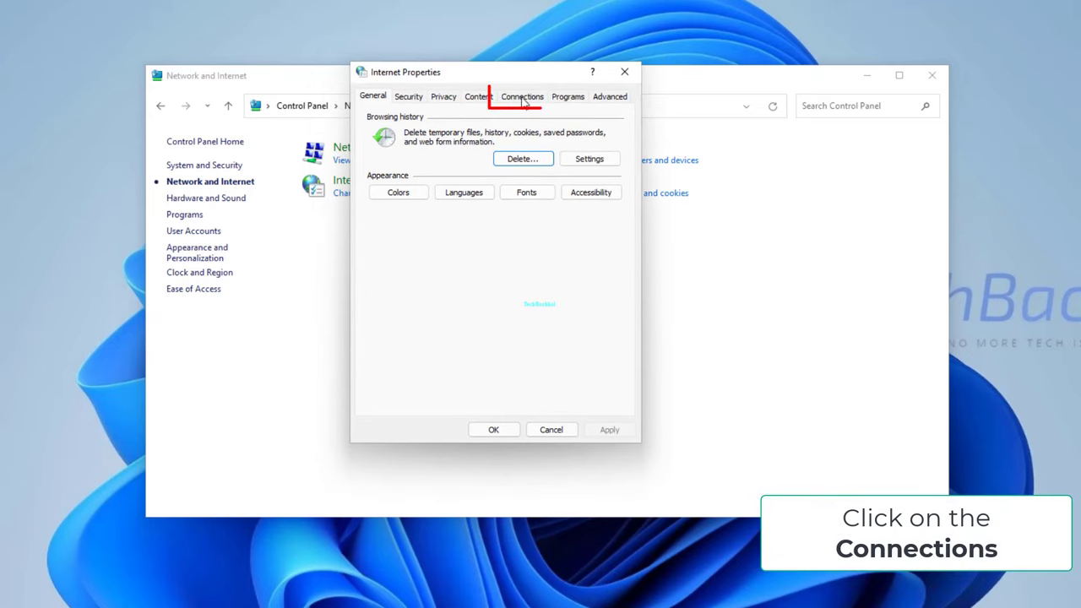
left_click(524, 98)
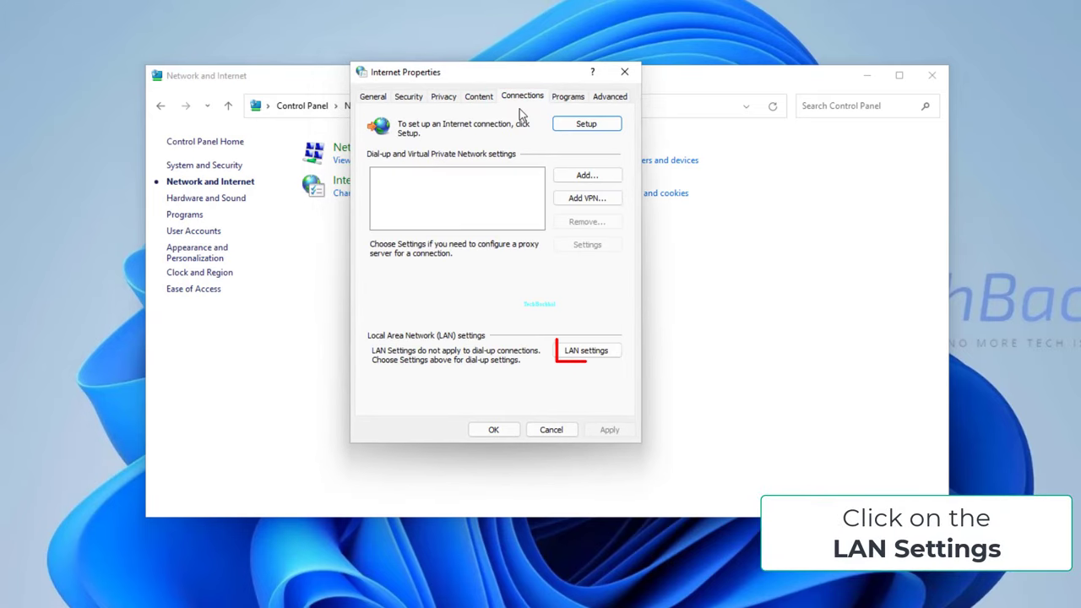
left_click(590, 352)
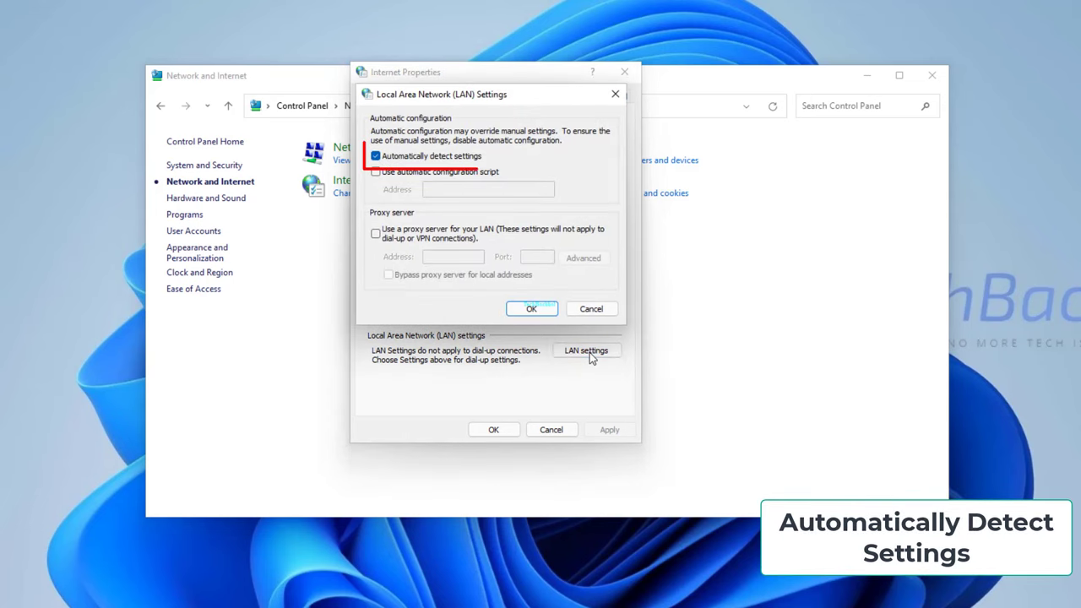
left_click(376, 158)
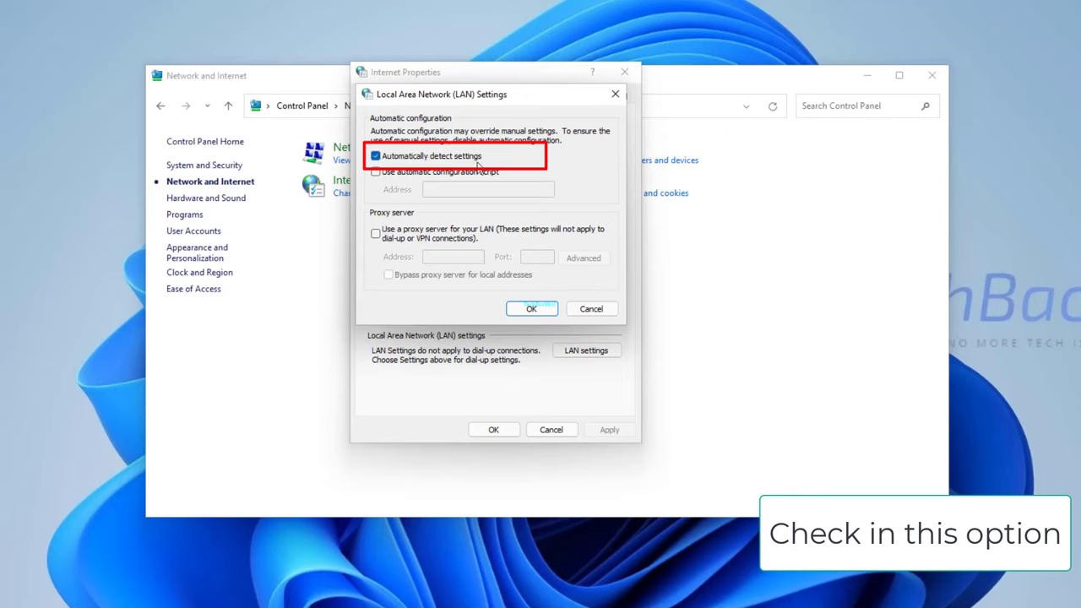
left_click(532, 310)
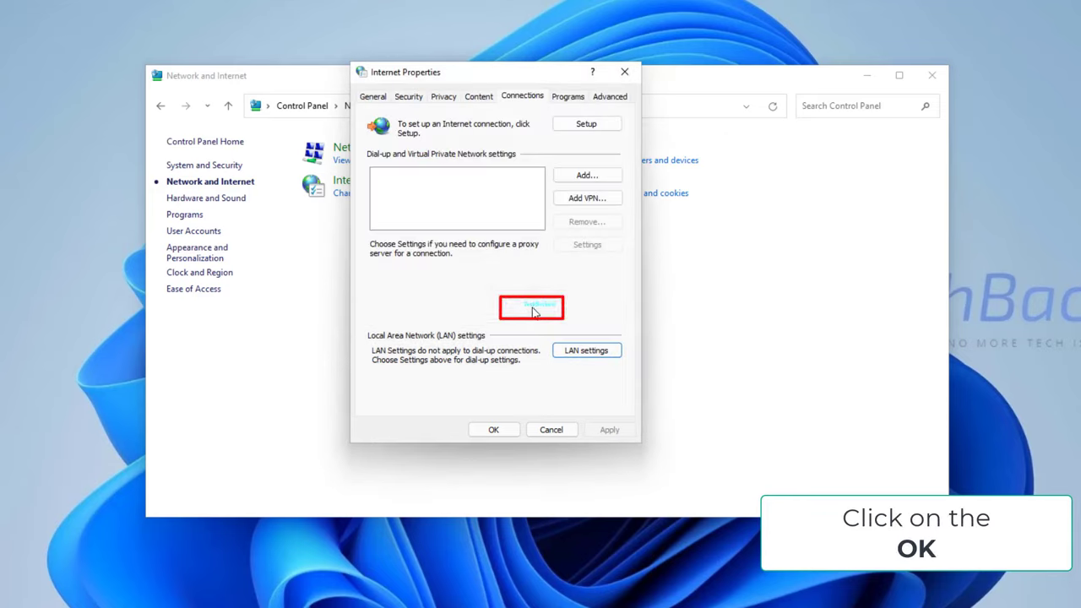
- Confirm the Internet Properties and close the Network and Internet window of Control Panel
left_click(495, 430)
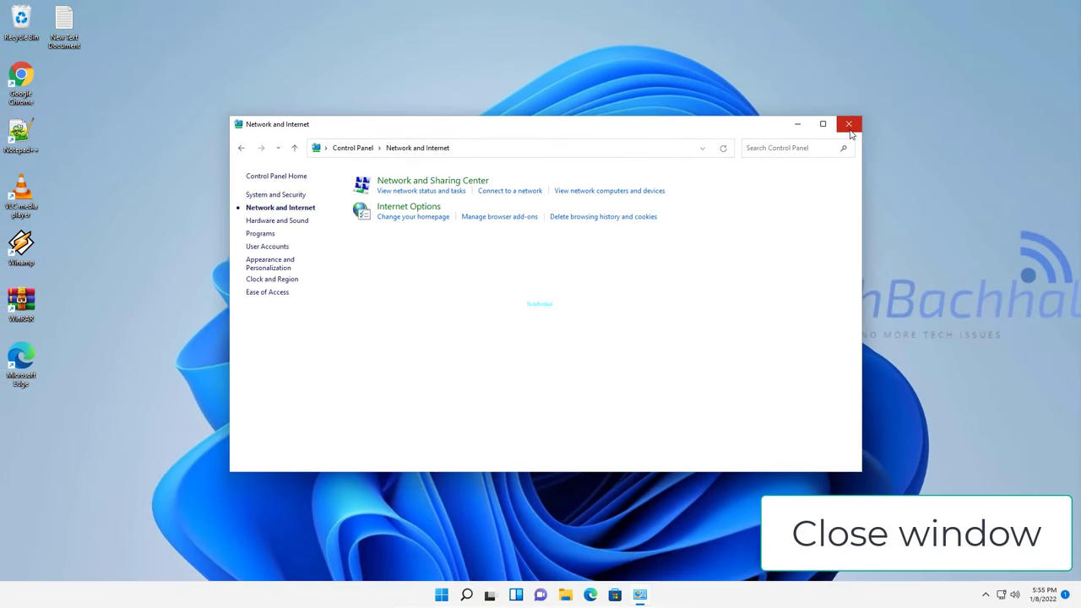
left_click(849, 125)
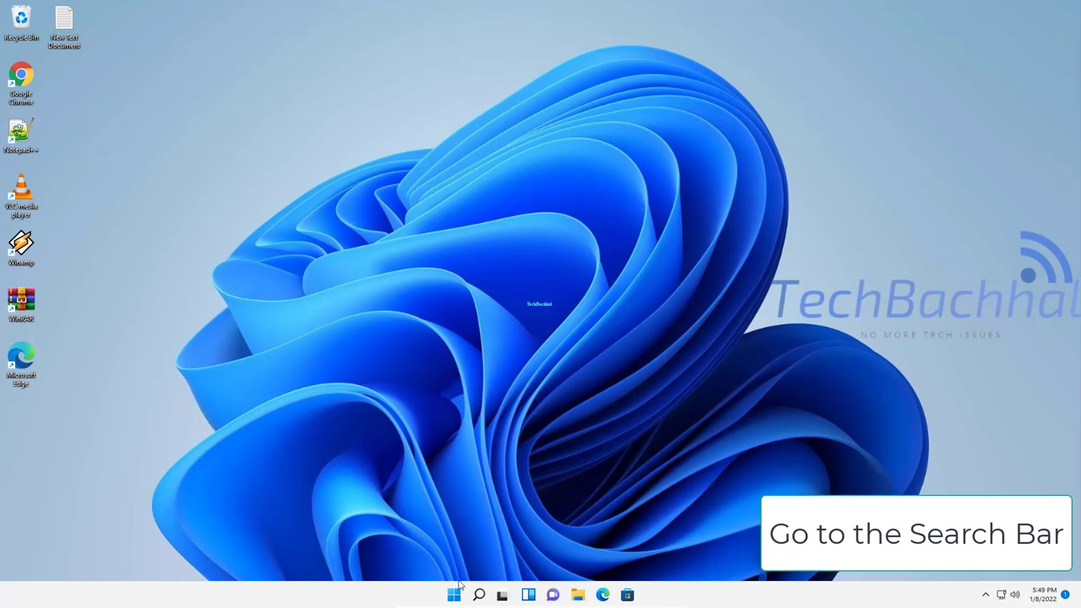
- Search Windows for "cmd", run Command Prompt as administrator and move its window towards the middle of the desktop
left_click(453, 595)
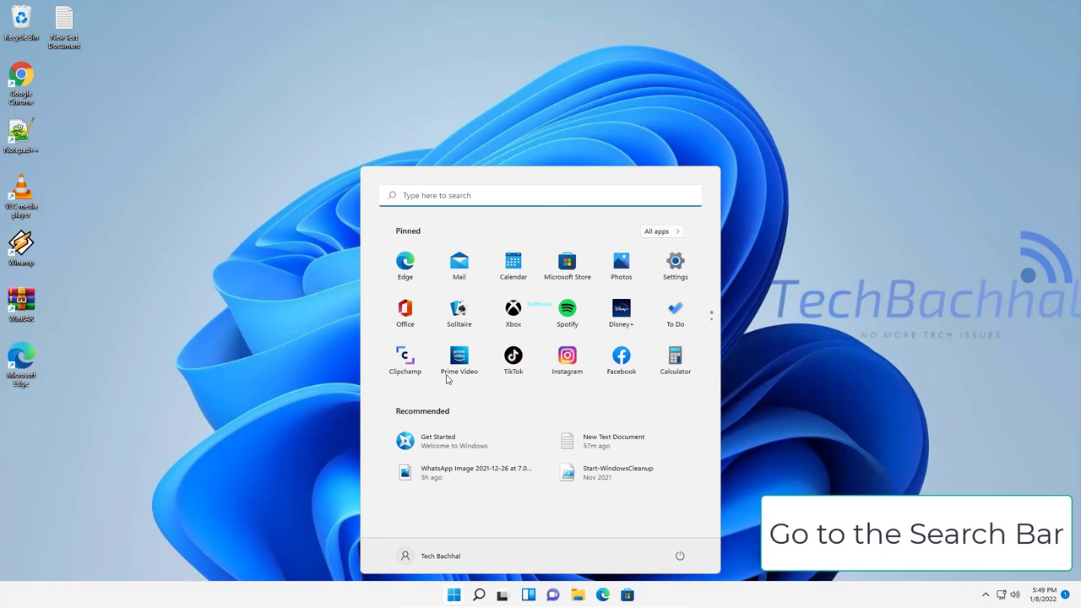
left_click(478, 196)
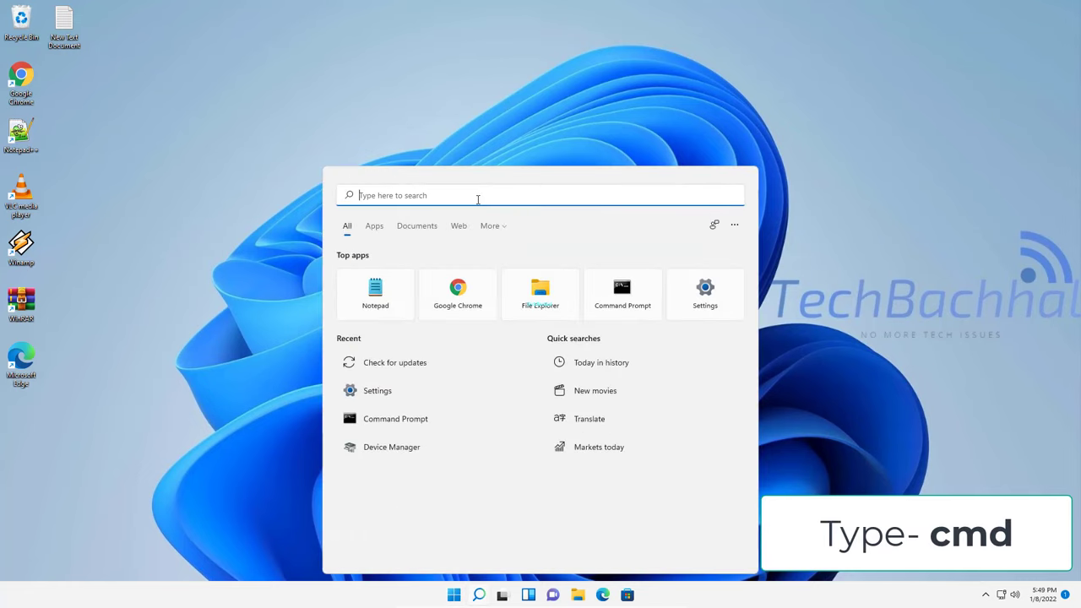
type("cmd")
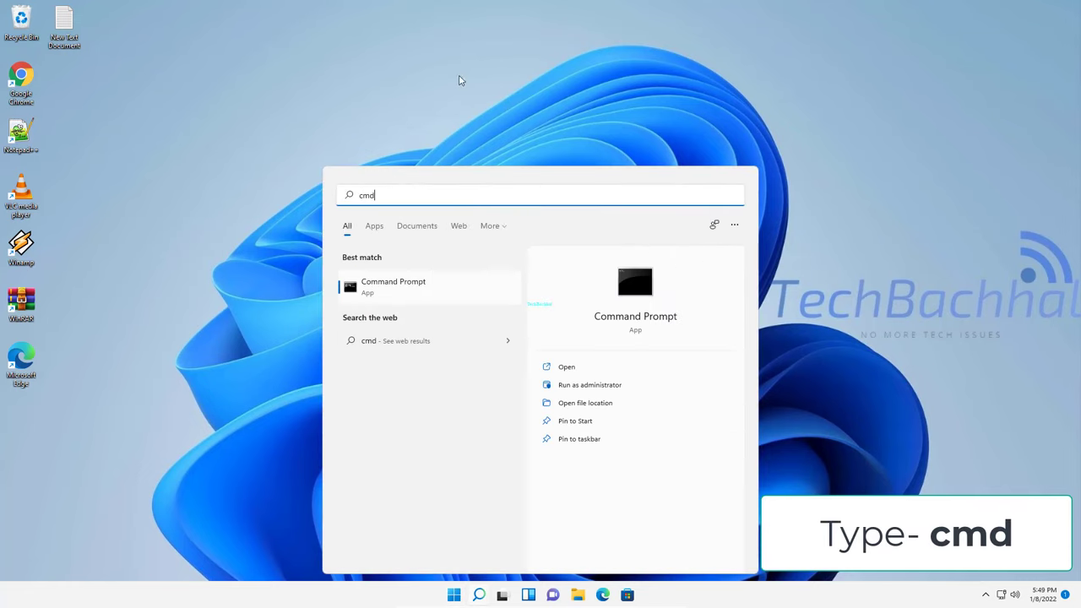
left_click(589, 385)
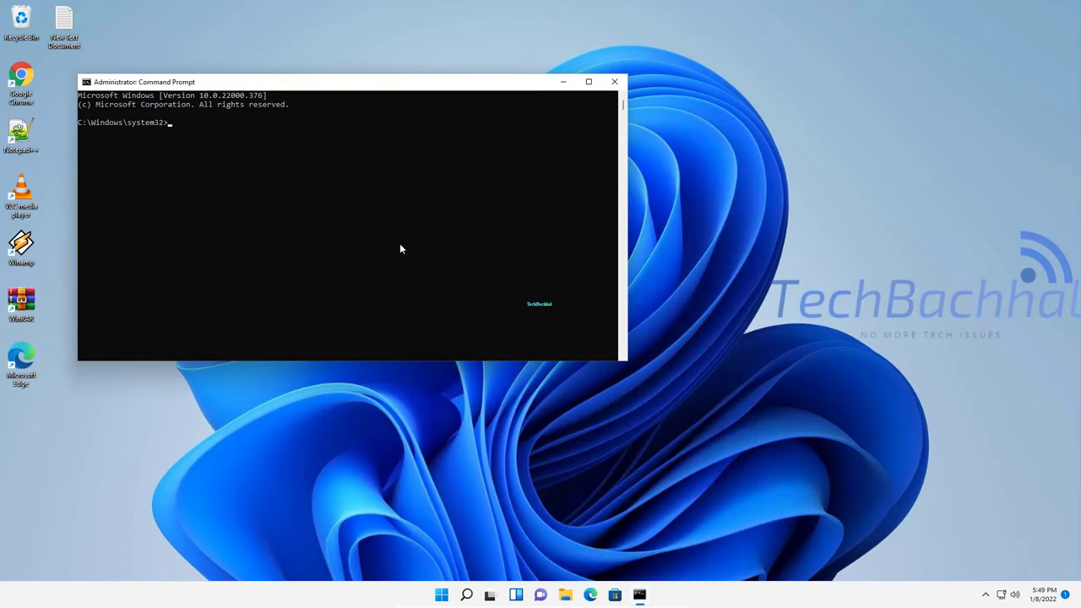
left_click_drag(322, 87, 511, 83)
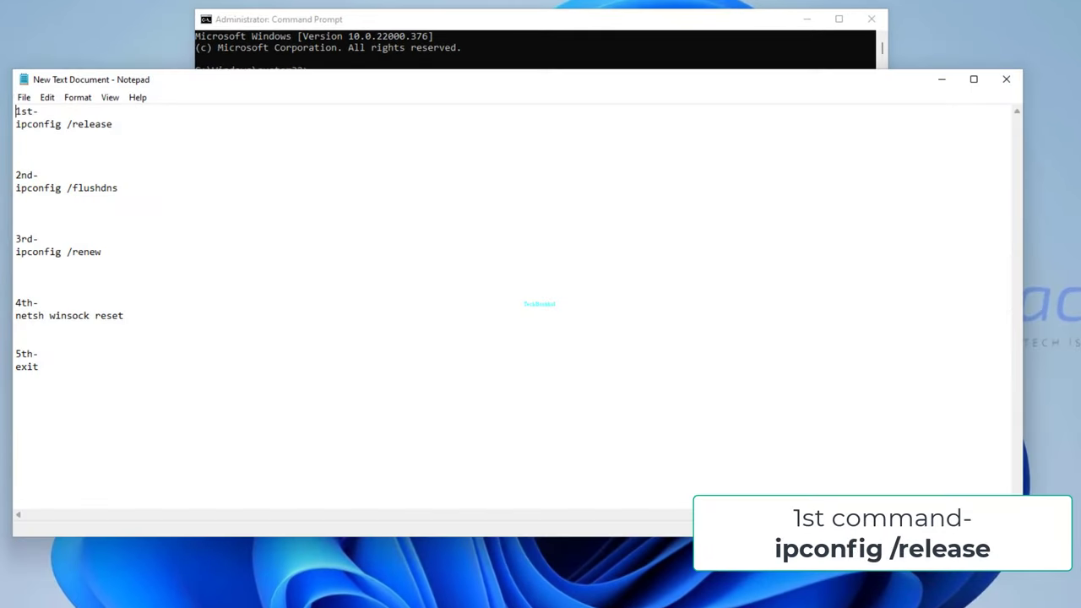
- Copy the first command, ipconfig /release, from the Notepad document and run it in the administrator Command Prompt
left_click_drag(117, 125, 1, 124)
key("ctrl+c")
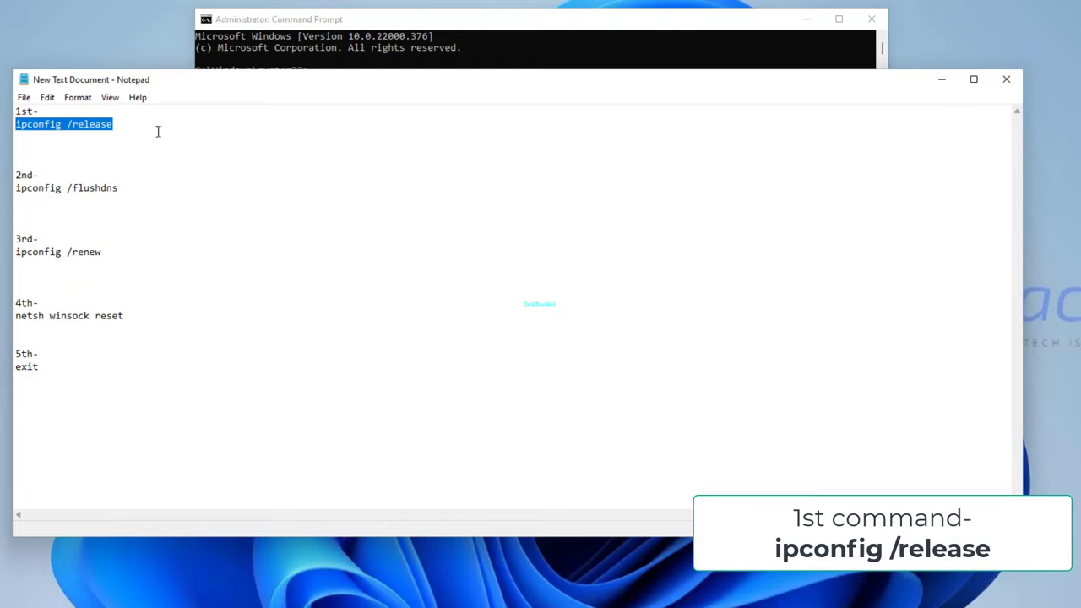
left_click(717, 49)
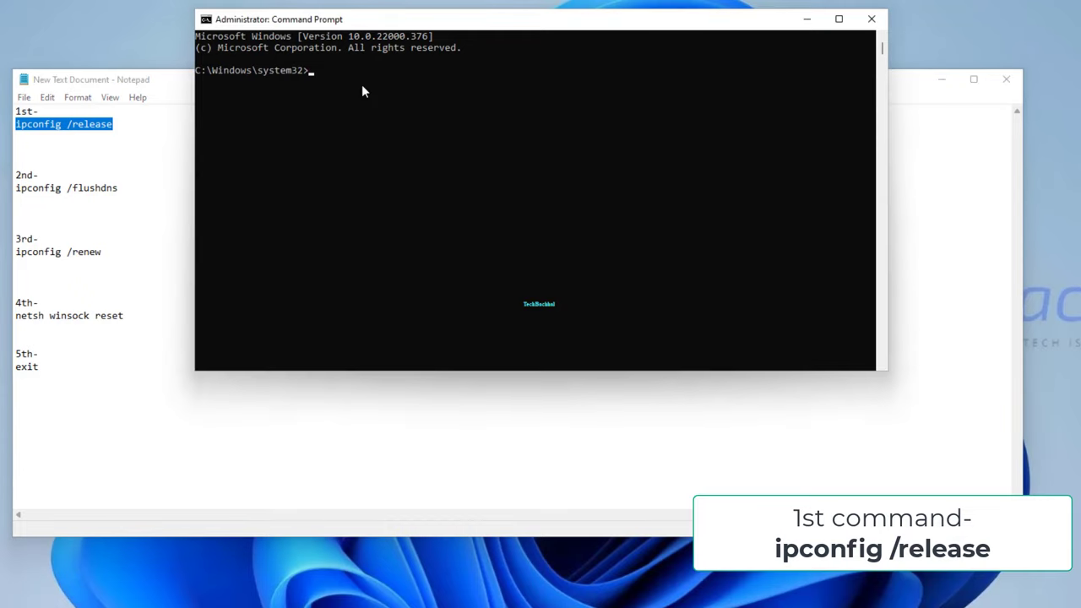
right_click(315, 70)
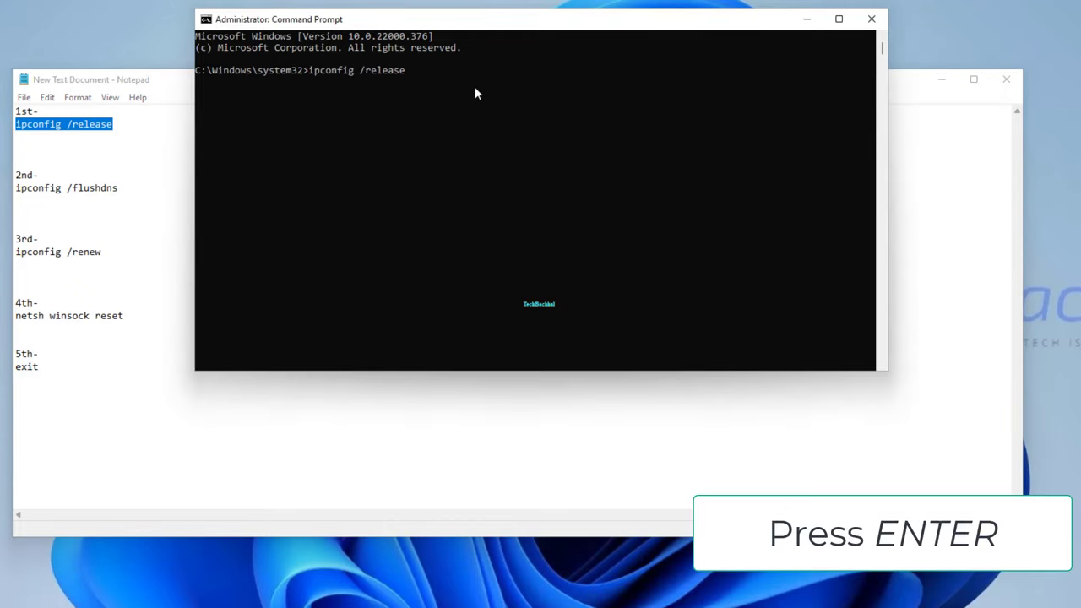
key("Return")
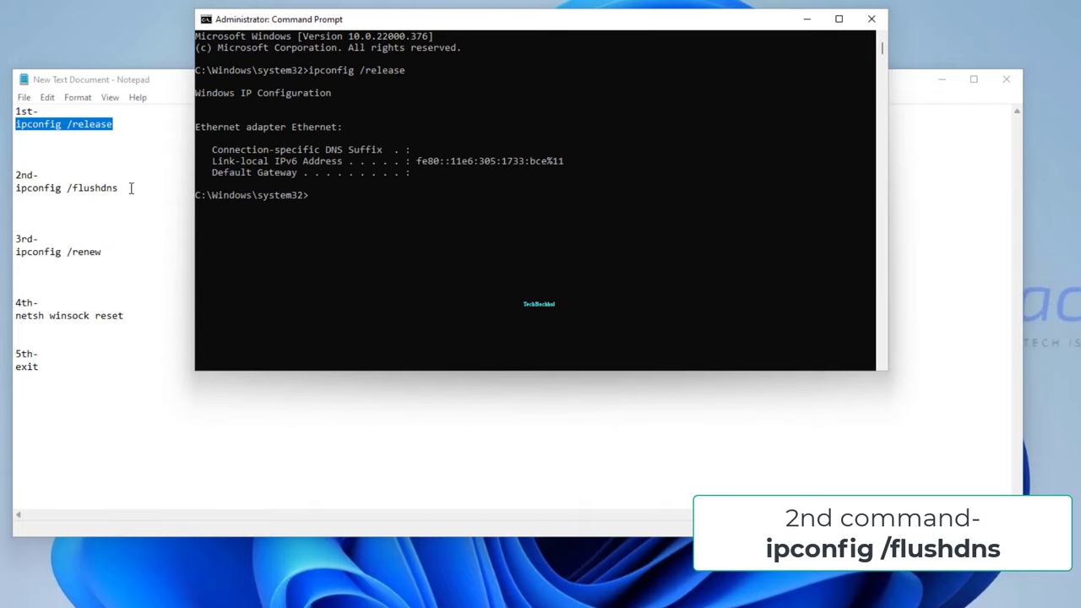
- Copy the second command, ipconfig /flushdns, from Notepad and run it in Command Prompt
left_click_drag(130, 188, 1, 192)
key("ctrl+c")
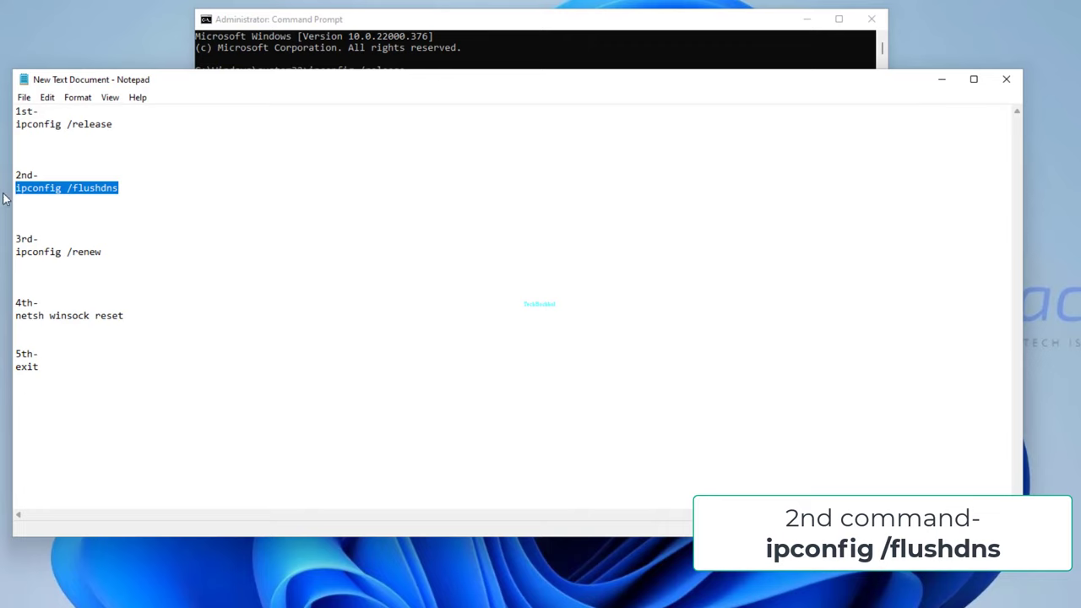
left_click(446, 48)
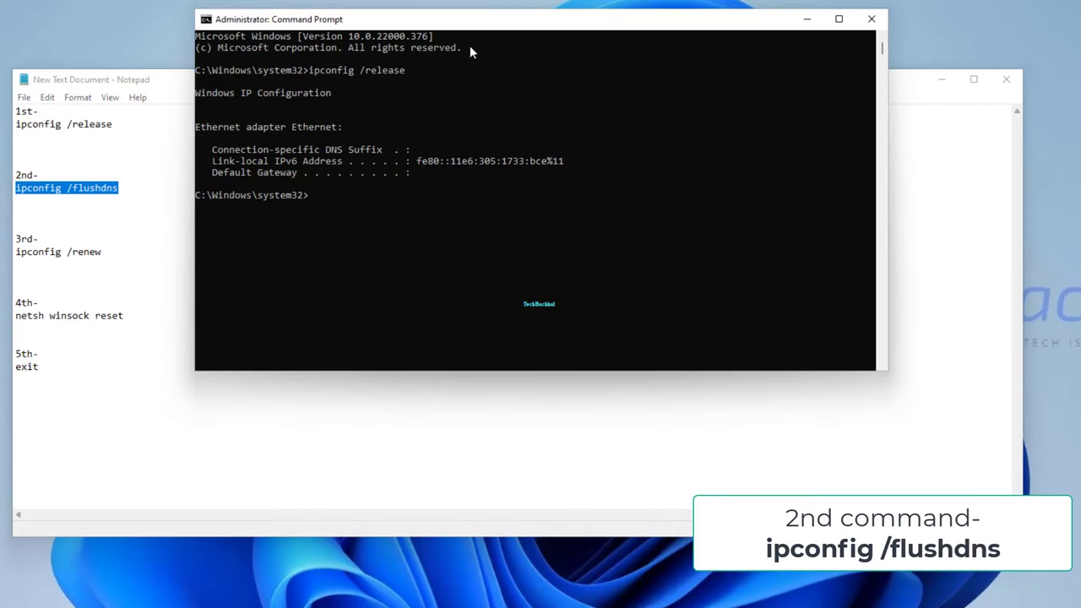
right_click(311, 196)
key("Return")
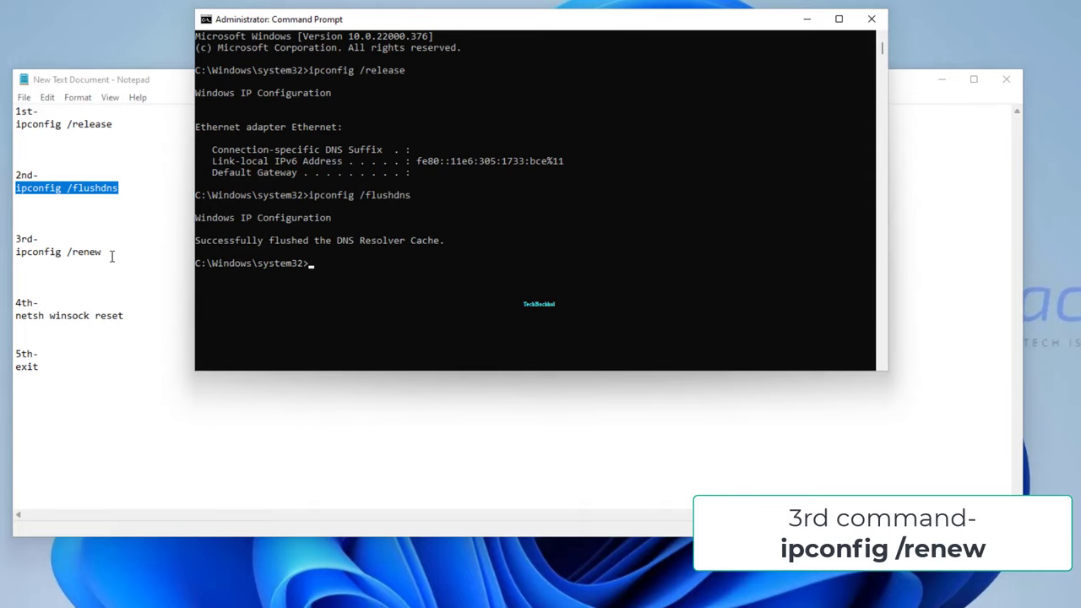
- Copy the third command, ipconfig /renew, from Notepad and run it in Command Prompt
left_click_drag(102, 252, 2, 258)
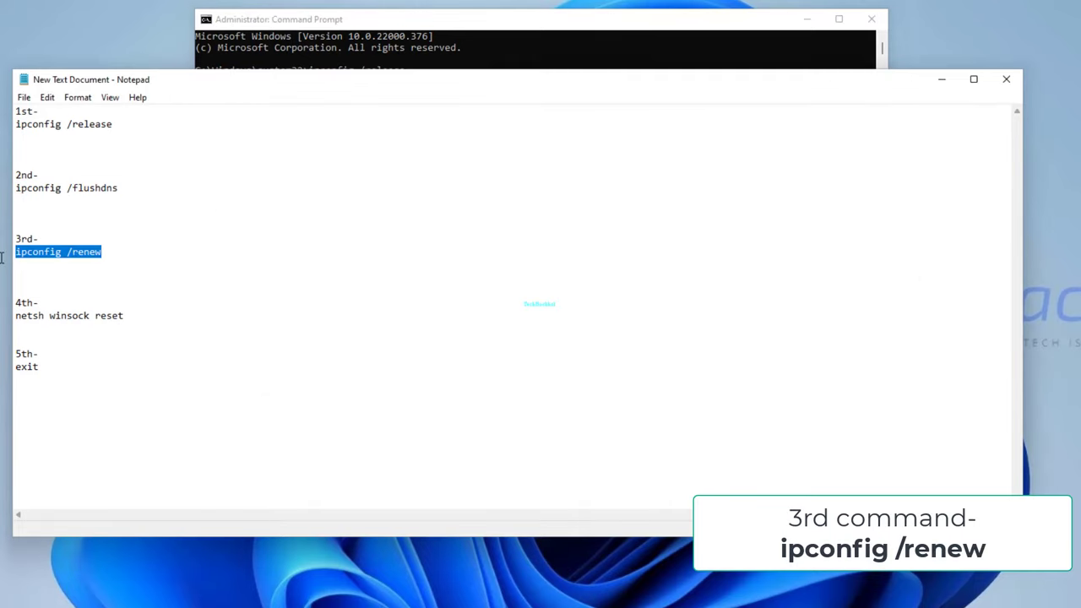
left_click(492, 29)
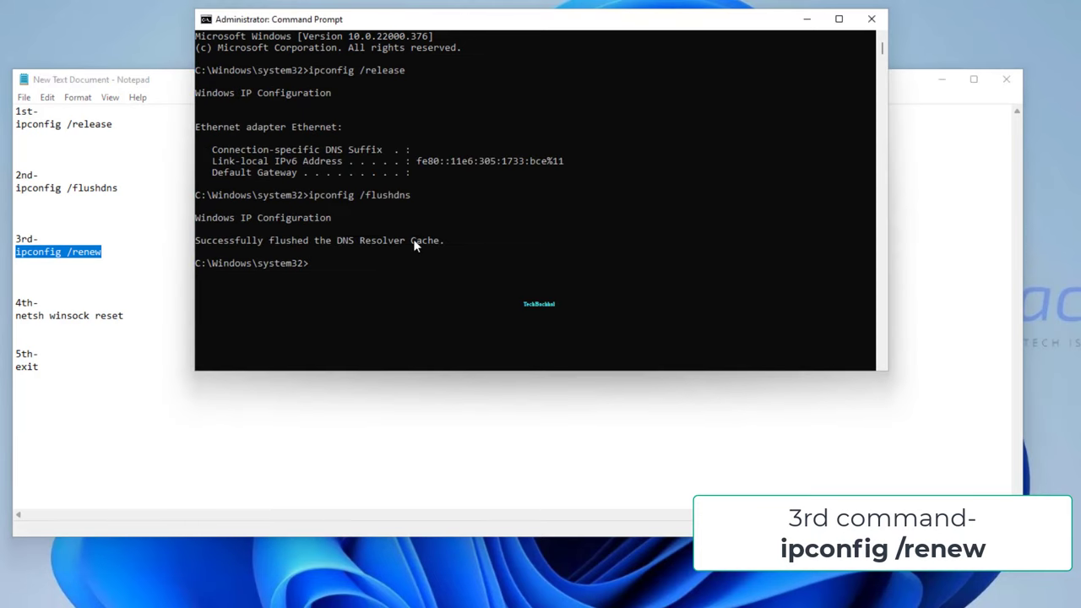
right_click(342, 263)
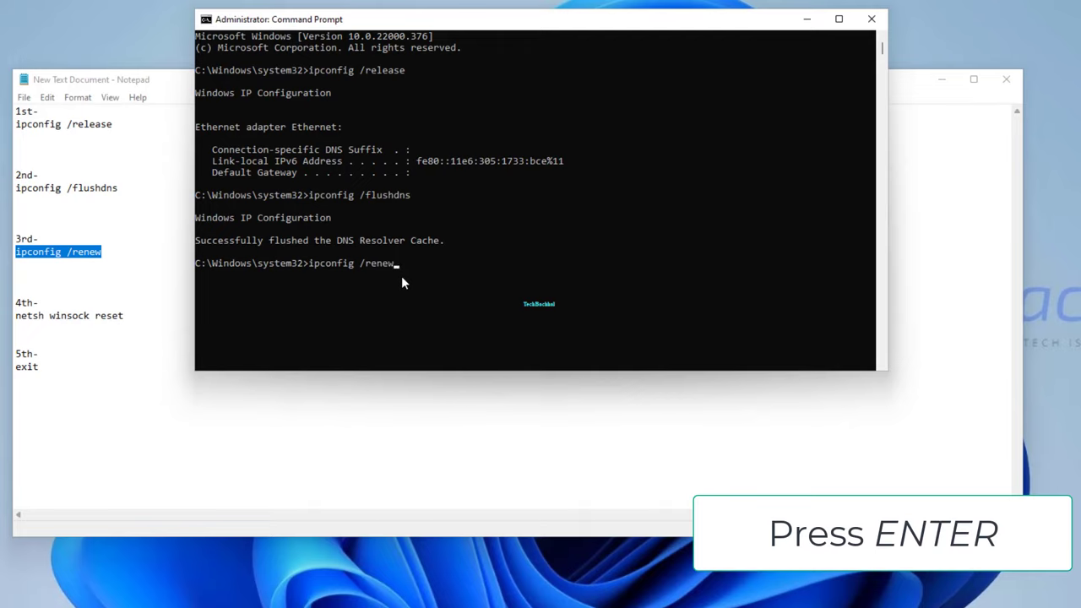
key("Return")
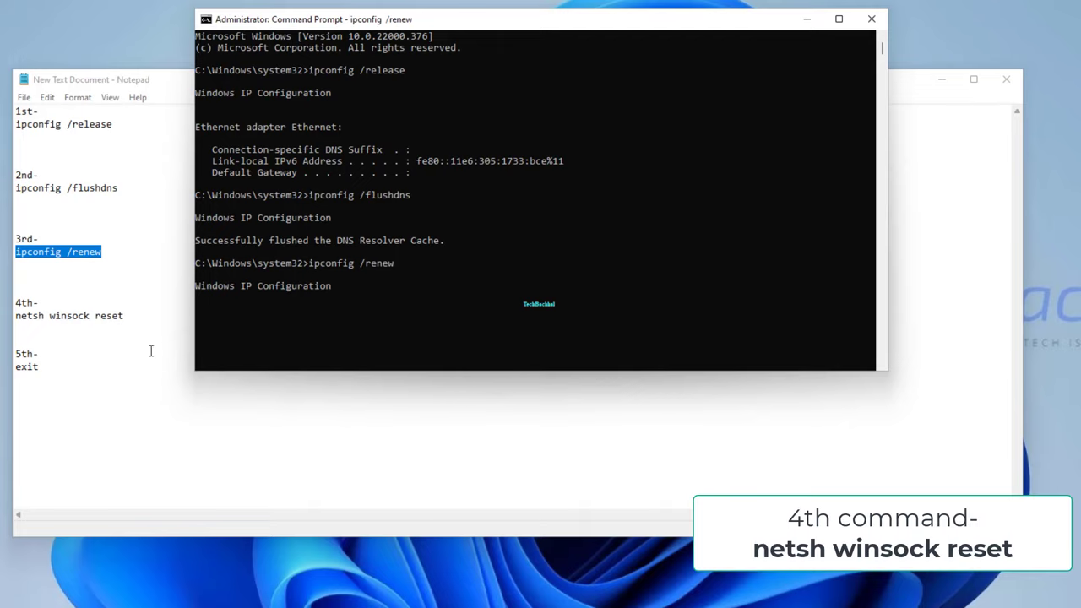
- Copy the fourth command, netsh winsock reset, from Notepad and run it in Command Prompt
left_click_drag(125, 315, 16, 315)
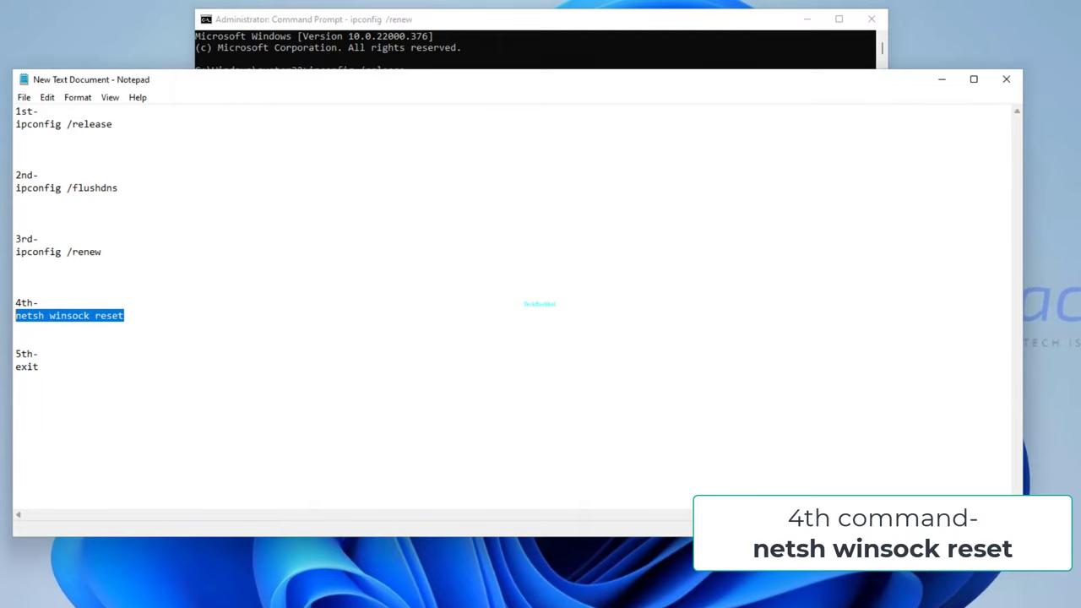
left_click(447, 65)
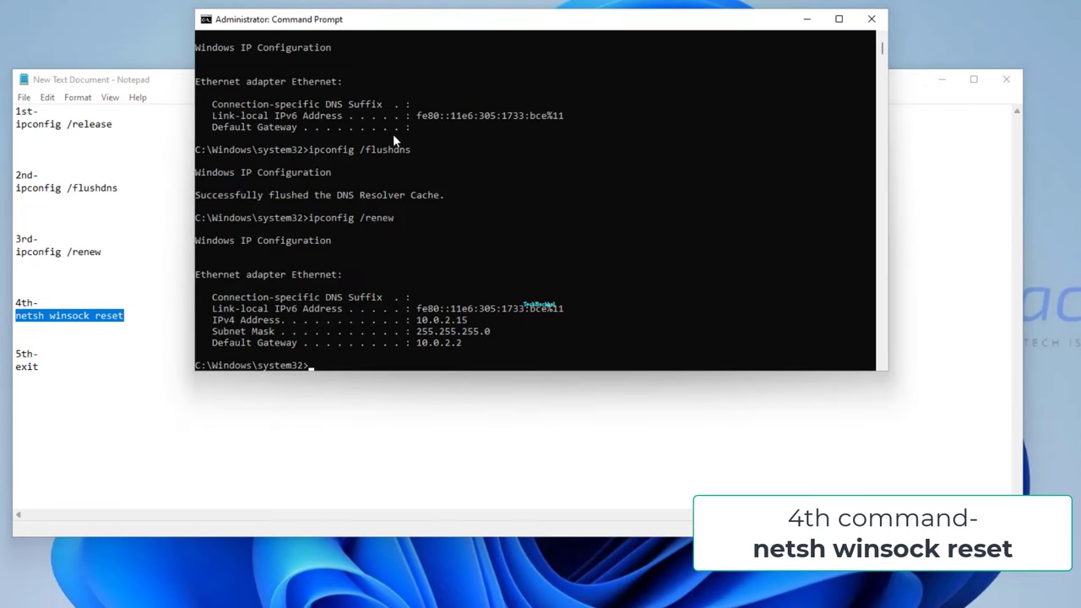
scroll(357, 290, "down", 4)
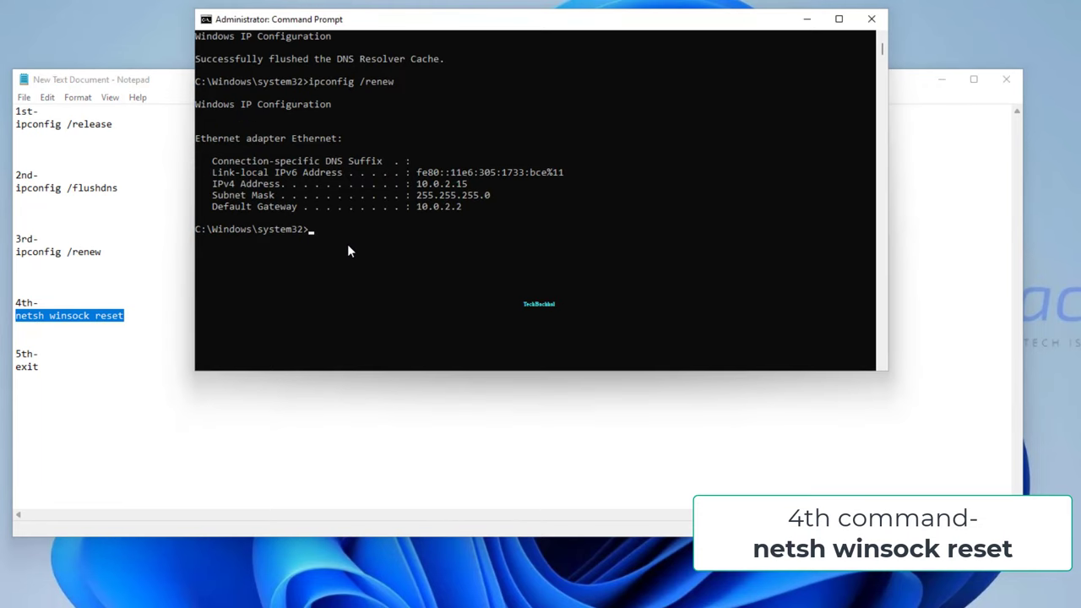
type("netsh winsock reset")
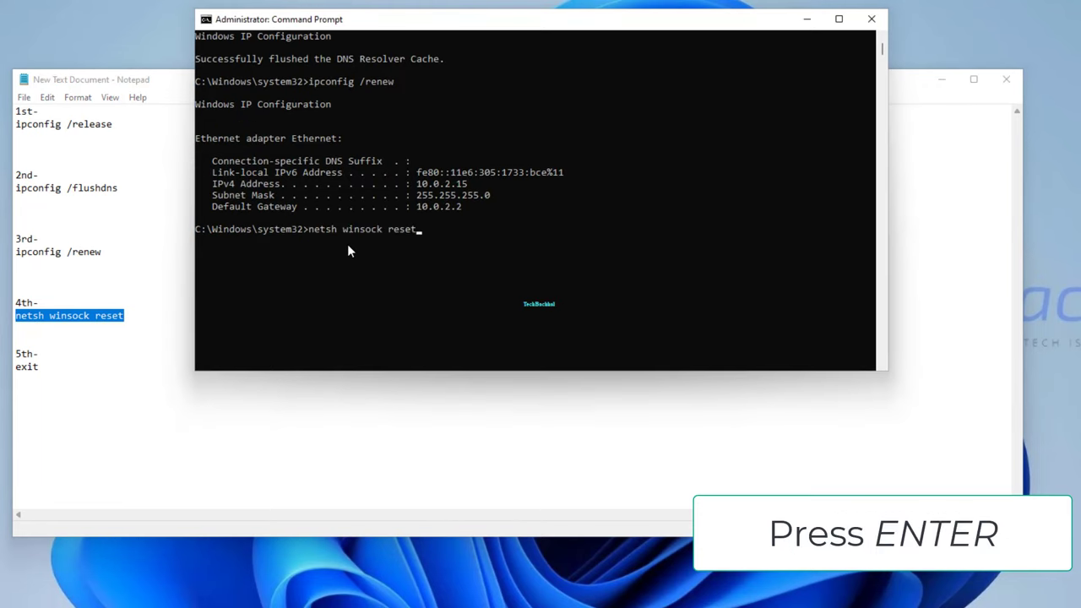
key("Return")
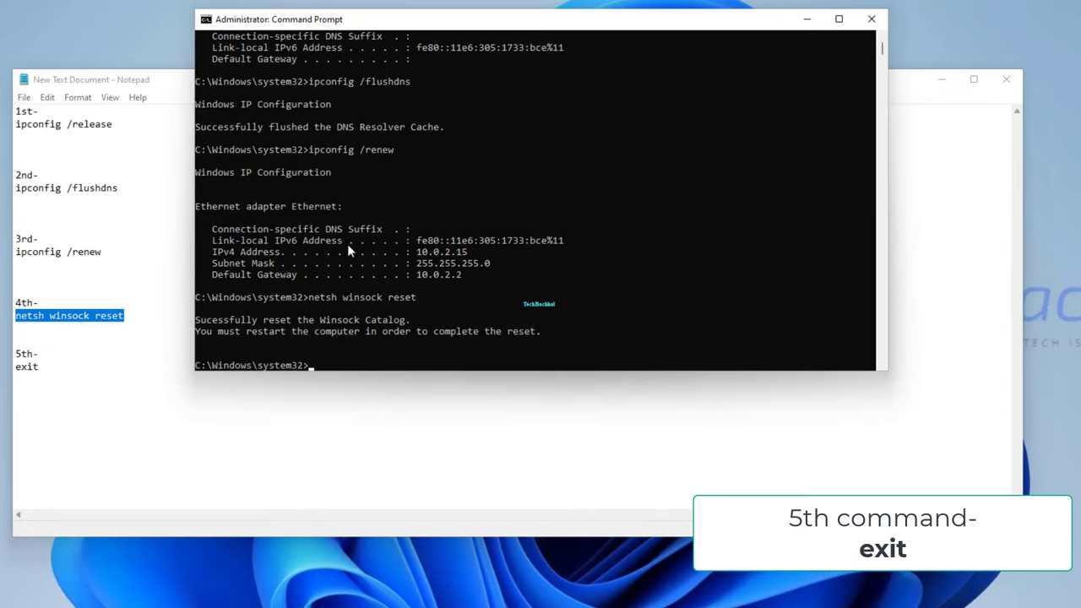
- Copy the exit command from Notepad, run it to end the Command Prompt session, and close Notepad
scroll(368, 259, "down", 5)
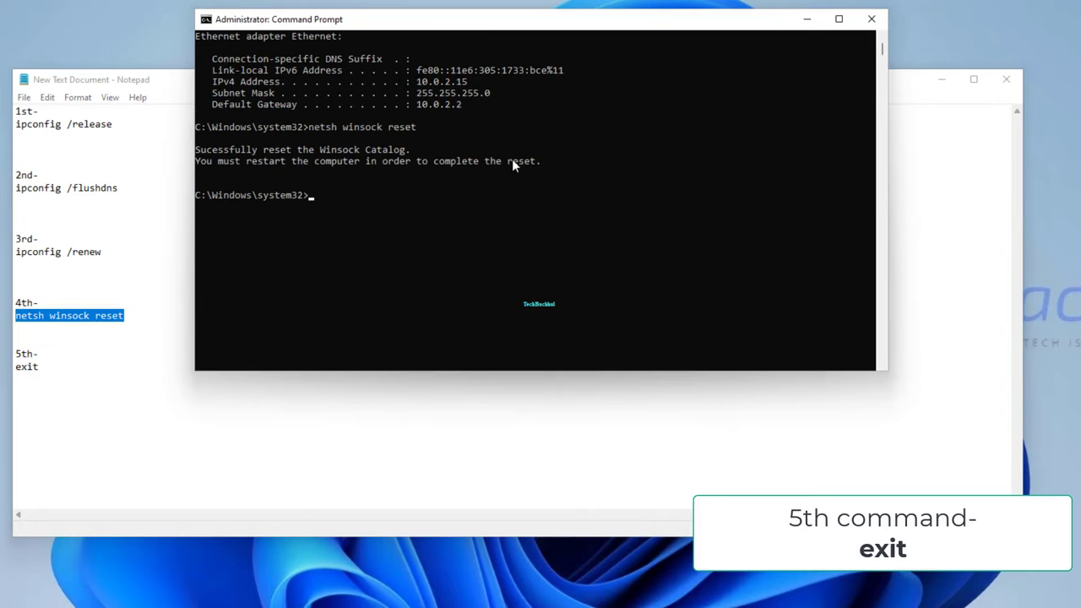
double_click(42, 367)
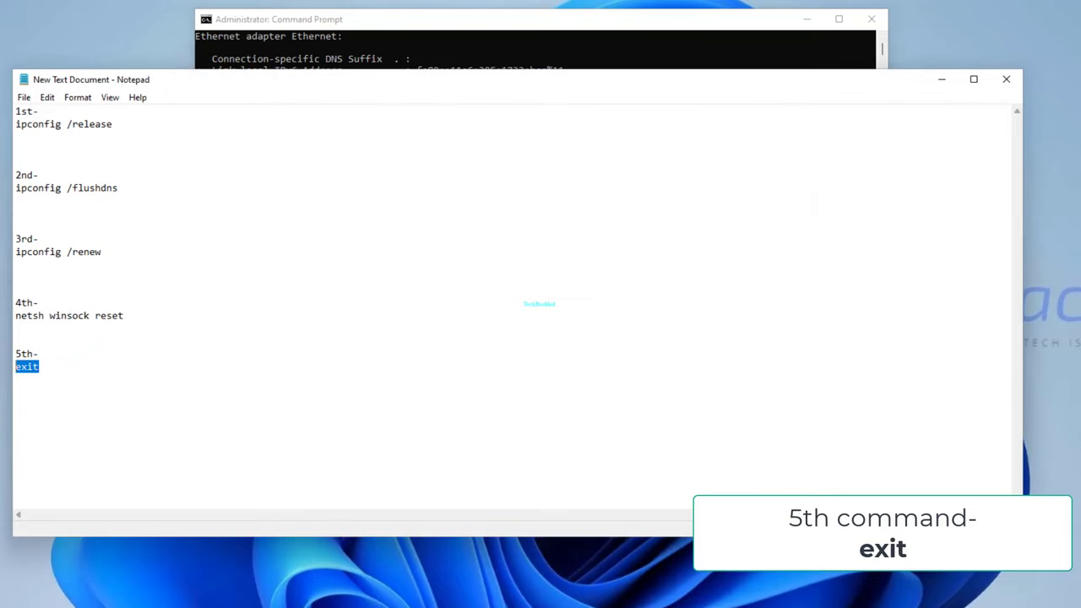
left_click(478, 63)
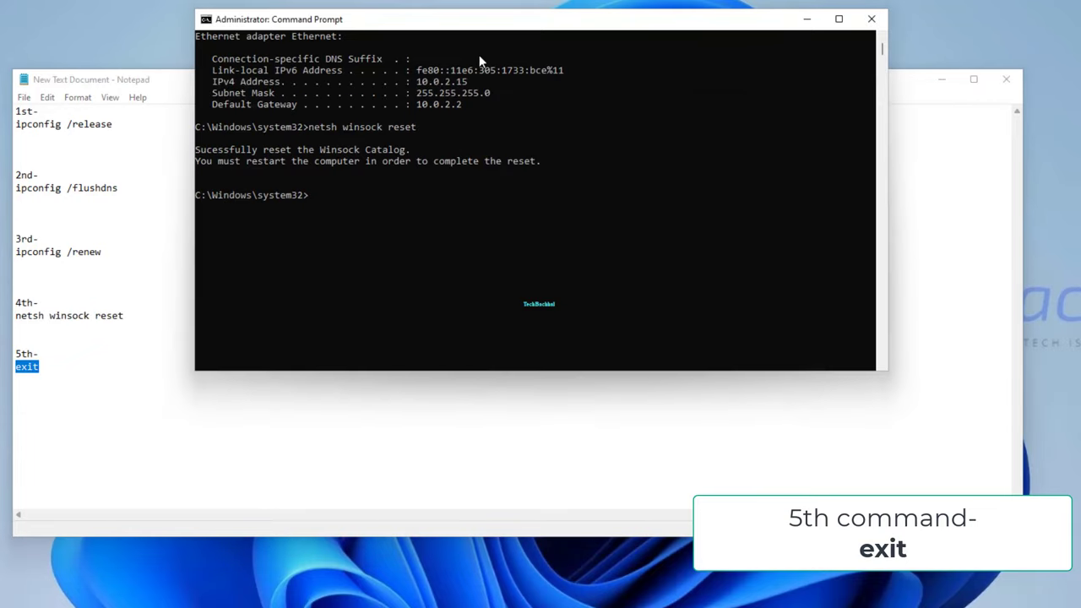
left_click(308, 195)
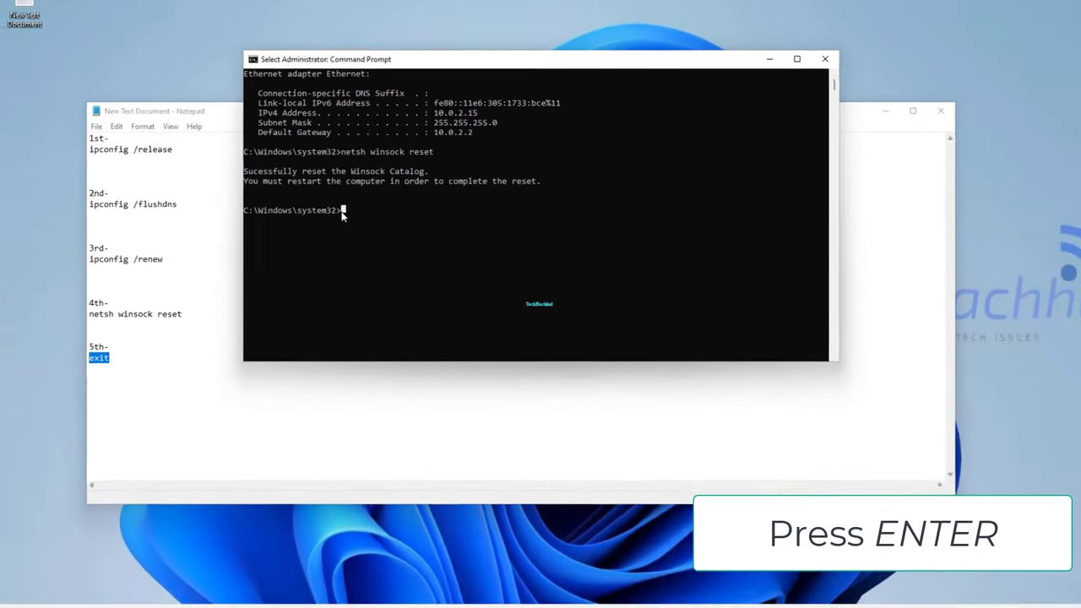
right_click(310, 196)
key("Return")
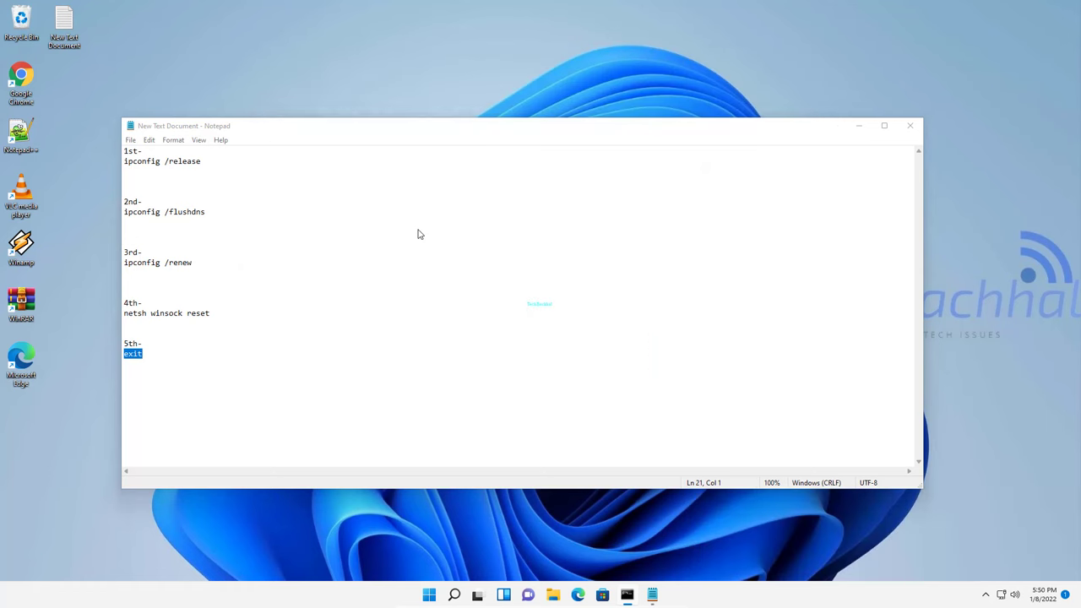
left_click(912, 132)
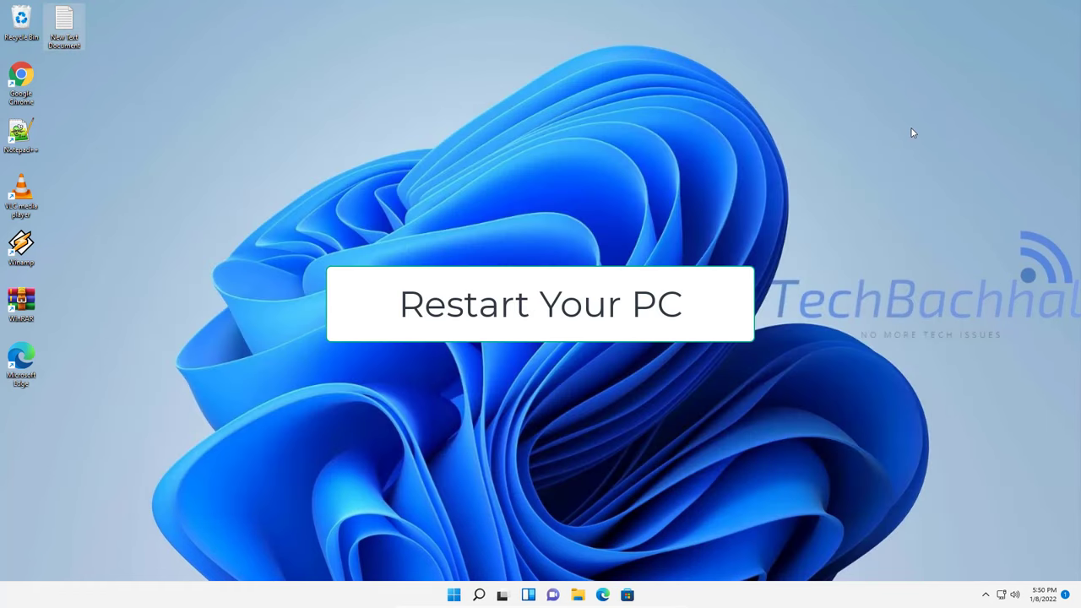
- Restart the PC using the Windows power options
left_click(453, 595)
left_click(680, 558)
left_click(688, 533)
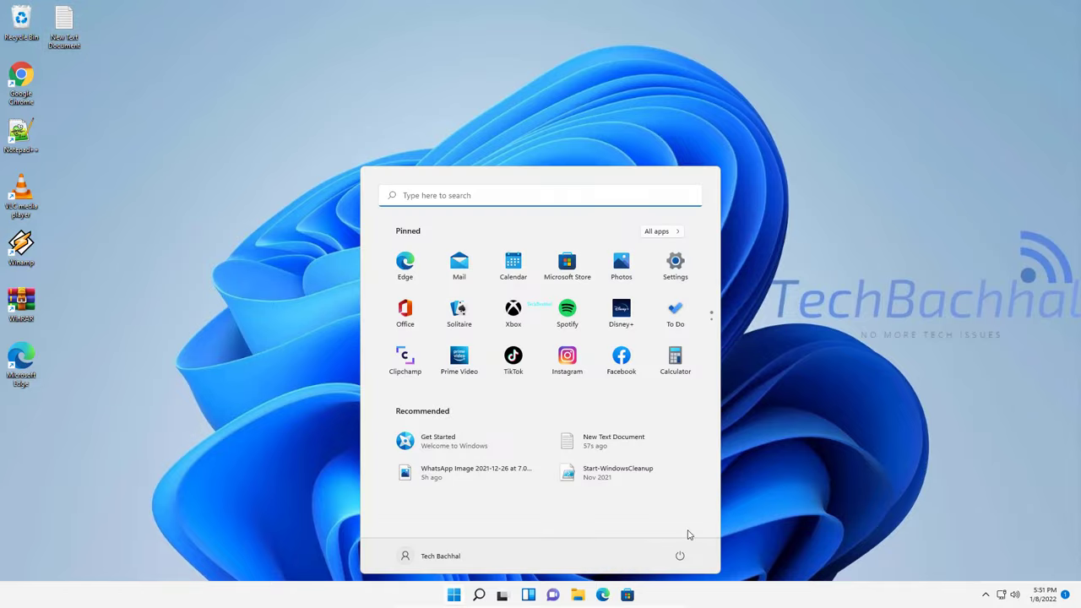